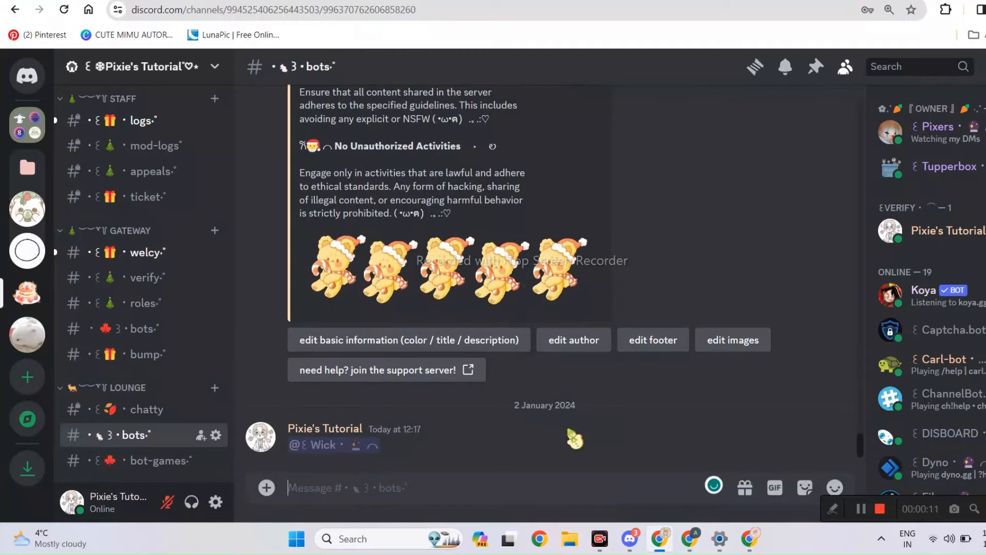
View the Wick bot's profile from its mention in the bots channel
click(357, 446)
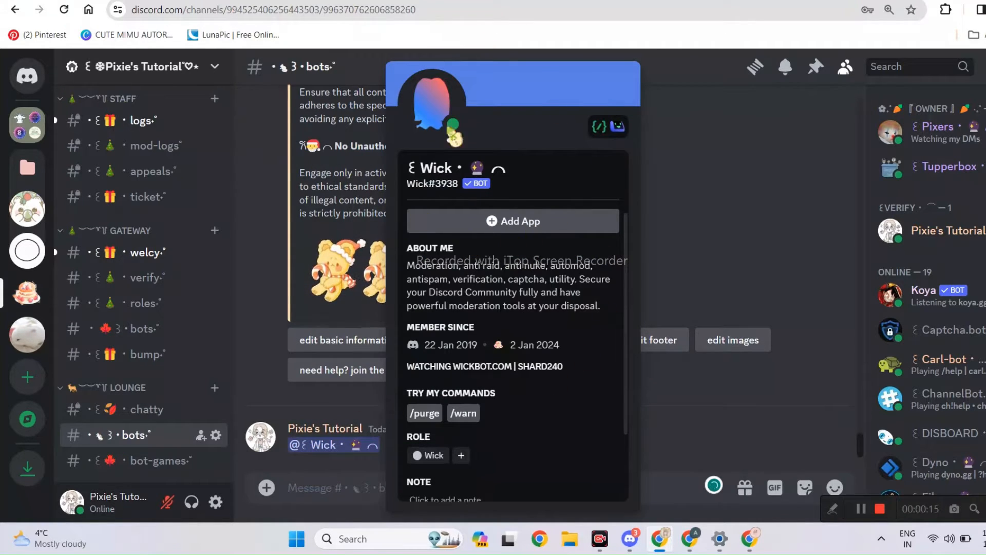
scroll(738, 424, down, 2)
click(738, 425)
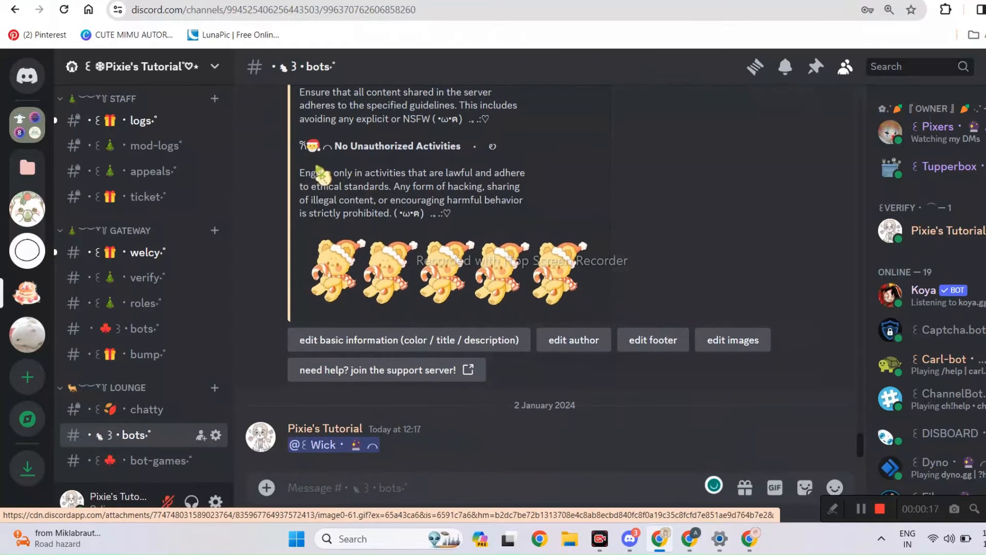
Open the Wick role for editing in the server's role settings
click(216, 69)
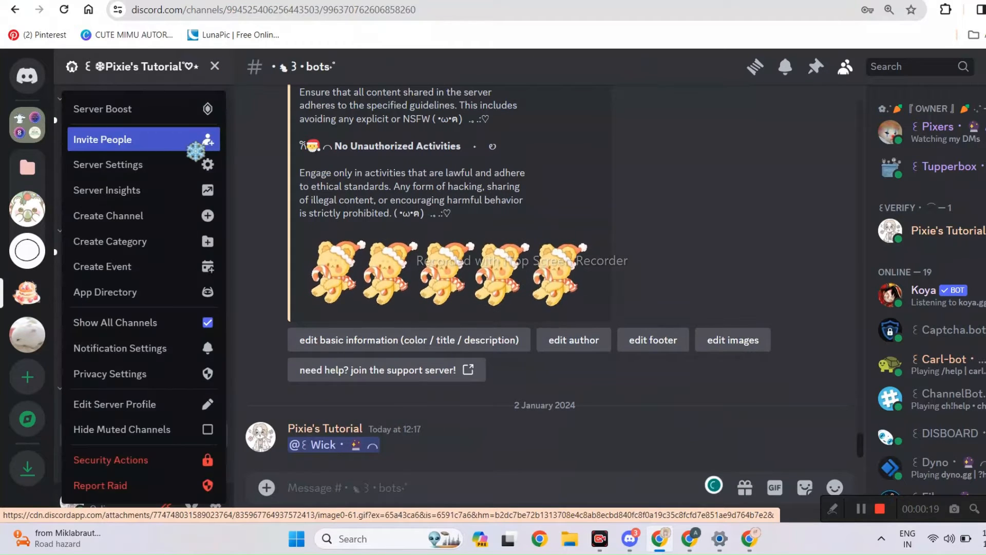
click(186, 165)
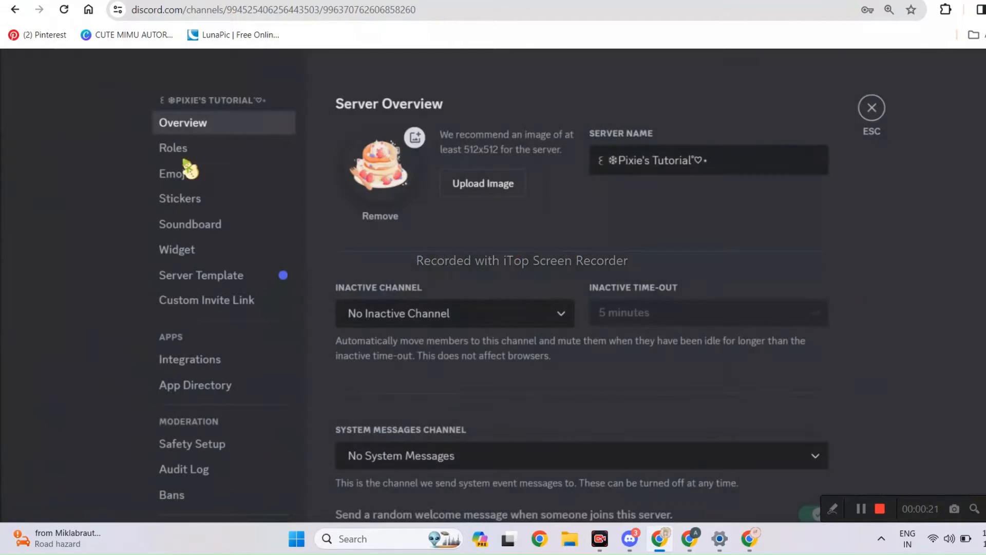
click(180, 153)
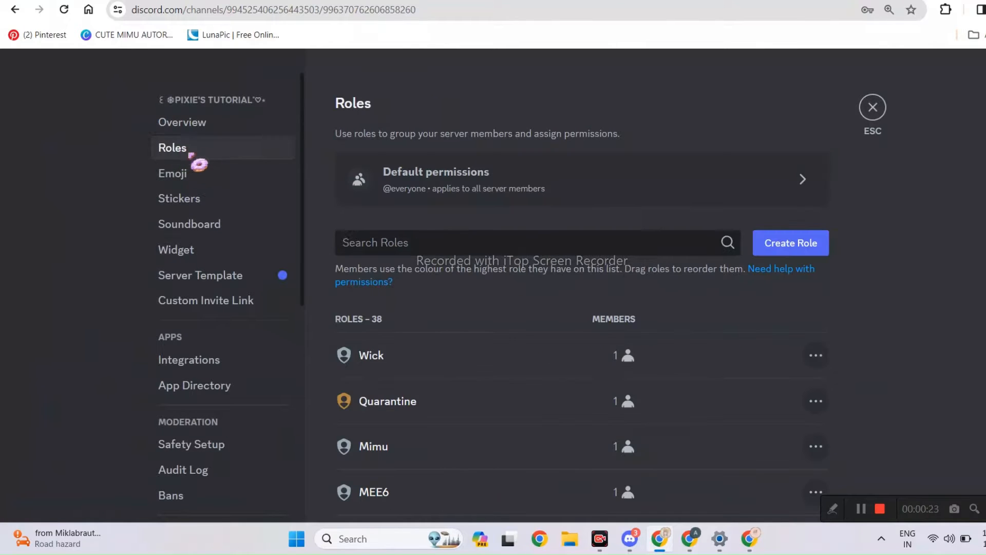
click(399, 358)
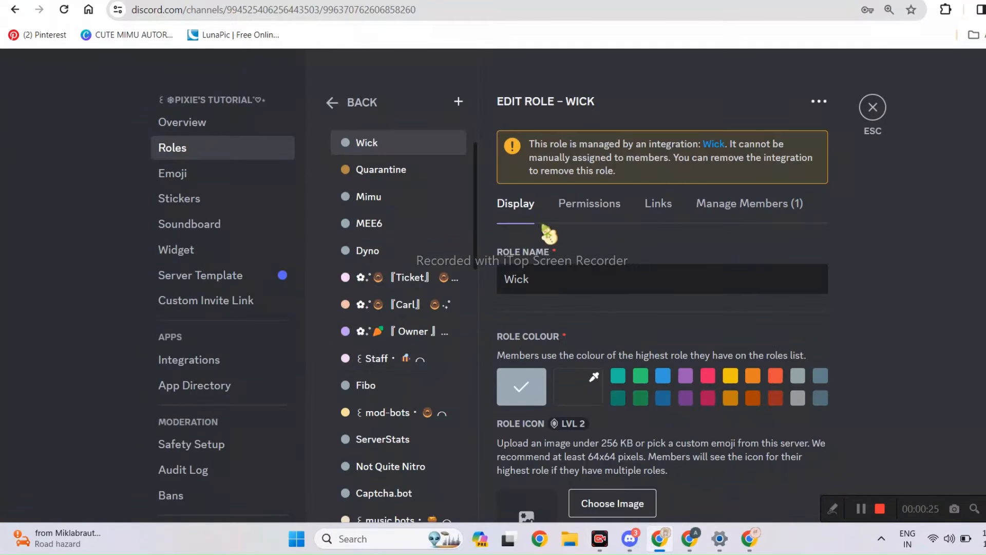
Check the Wick role's permissions down to Administrator, view the Quarantine role's permissions, and leave the server settings
scroll(586, 239, down, 2)
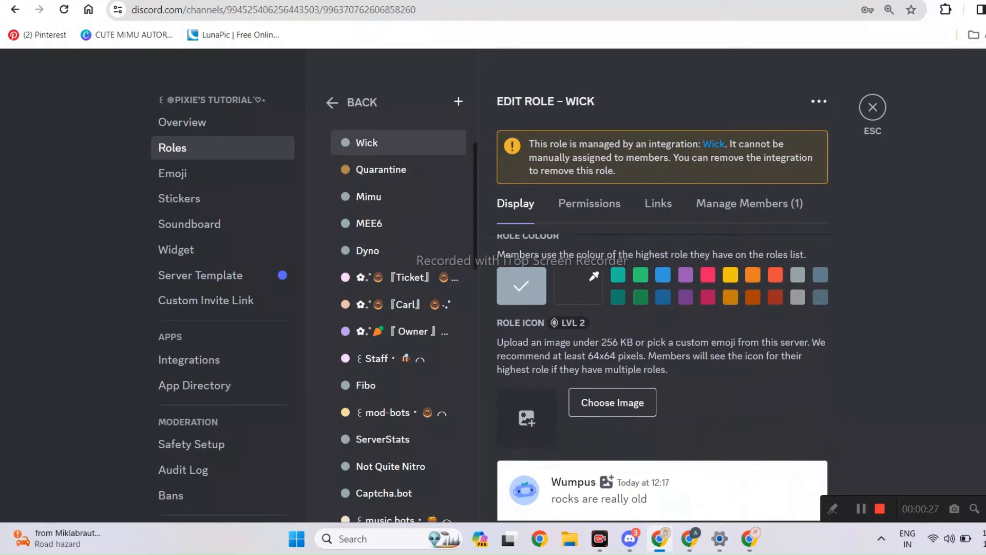
scroll(611, 206, up, 2)
click(606, 203)
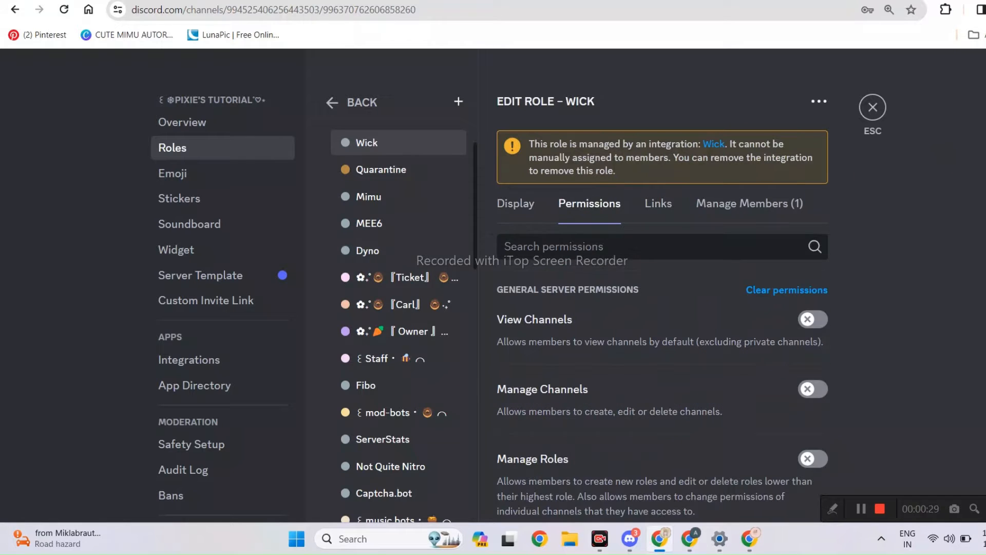
scroll(662, 385, down, 20)
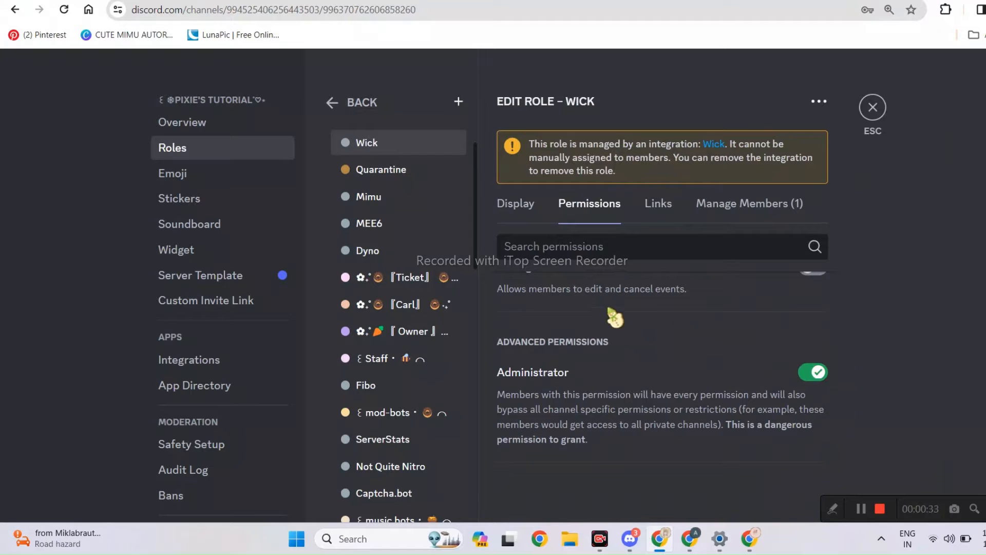
click(443, 176)
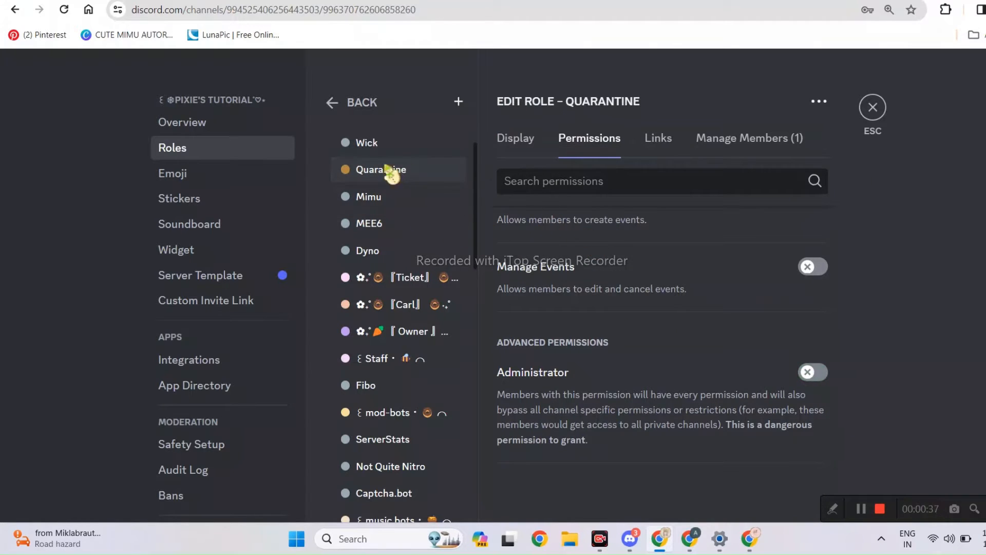
key(Escape)
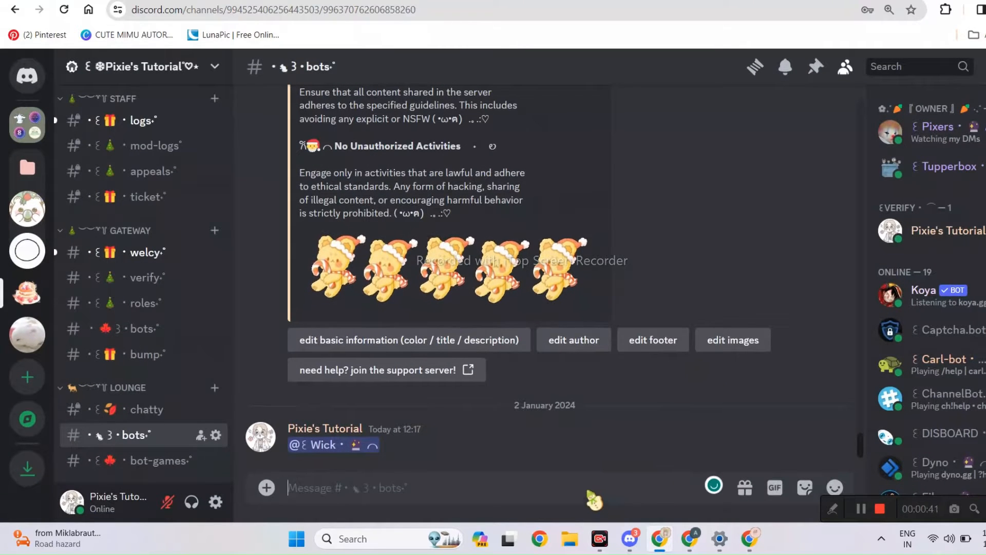
Run Wick's quick setup by sending the command w!setup in the bots channel
text(w)
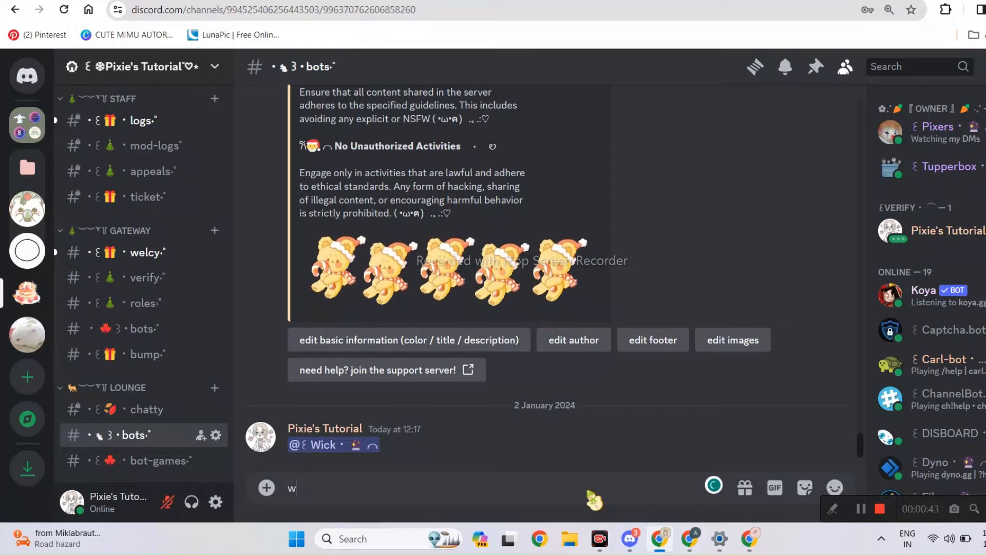
text(!)
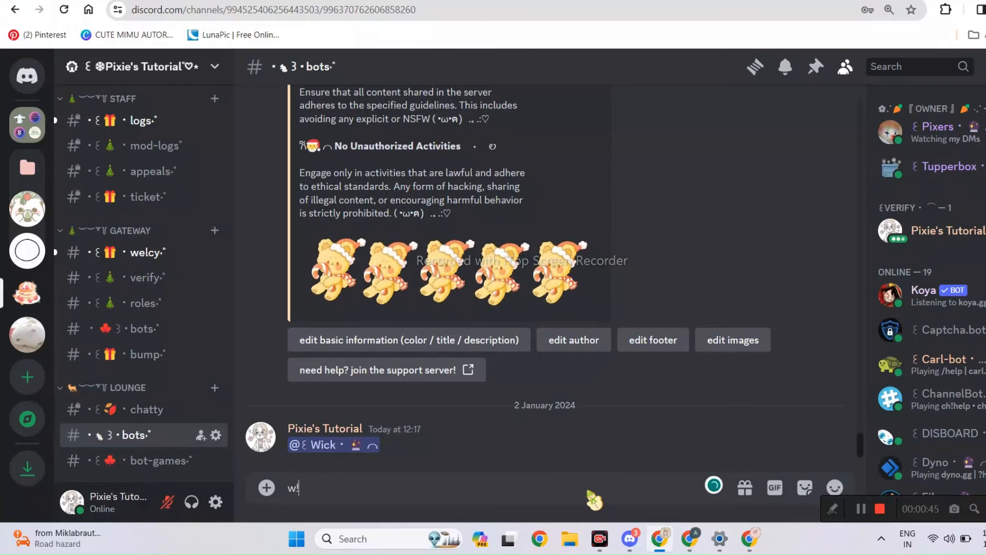
text(set)
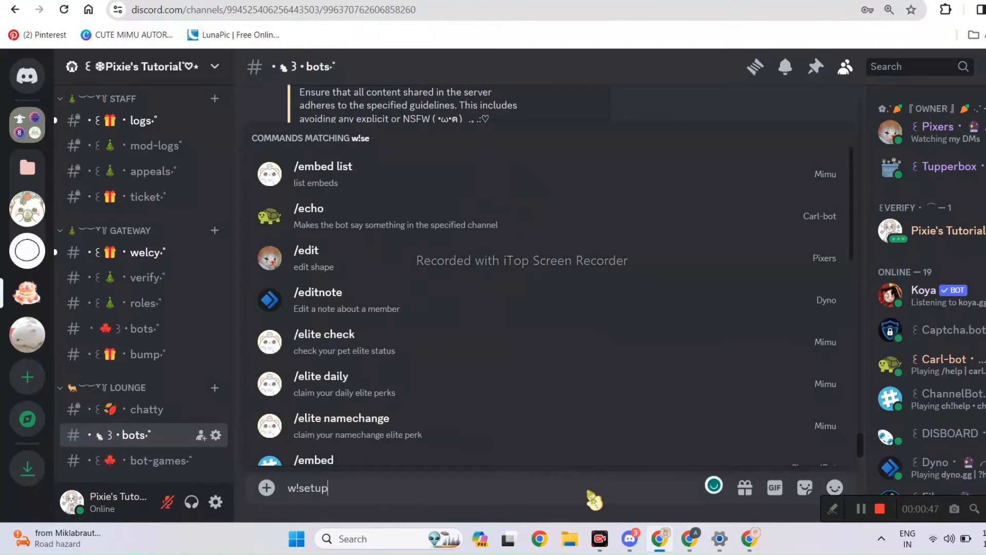
text(up)
key(Return)
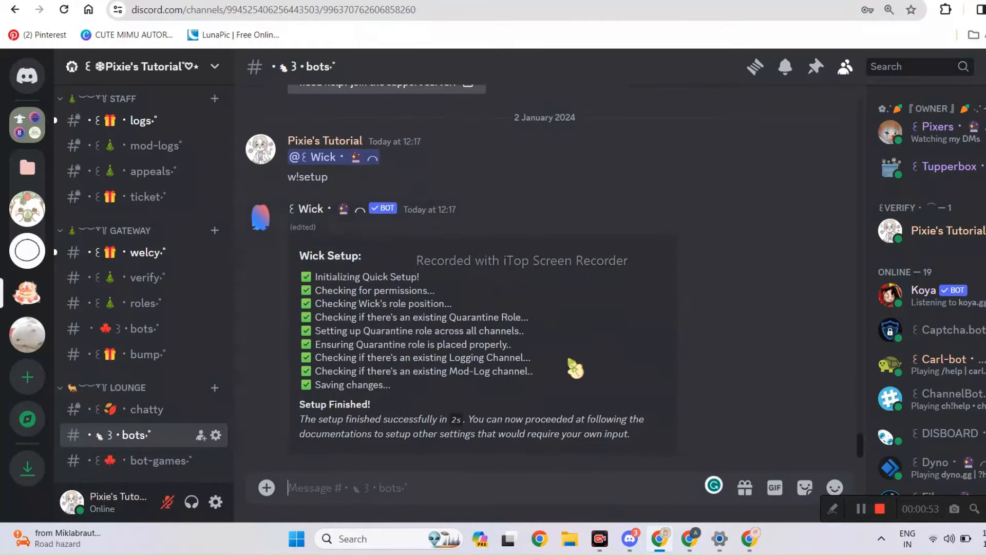
Look through the logs, mod-logs, appeals and ticket channels in the Staff category
scroll(185, 206, up, 2)
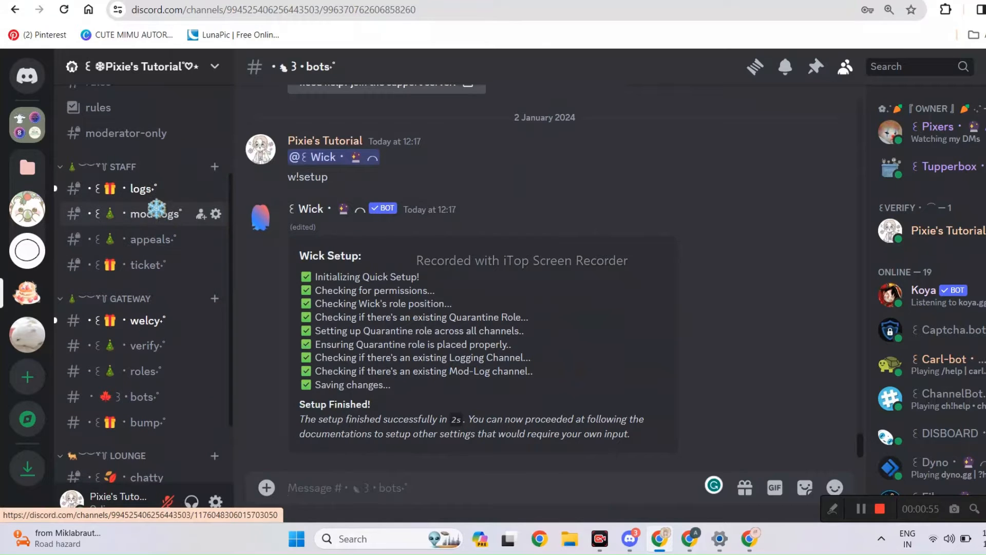
click(154, 194)
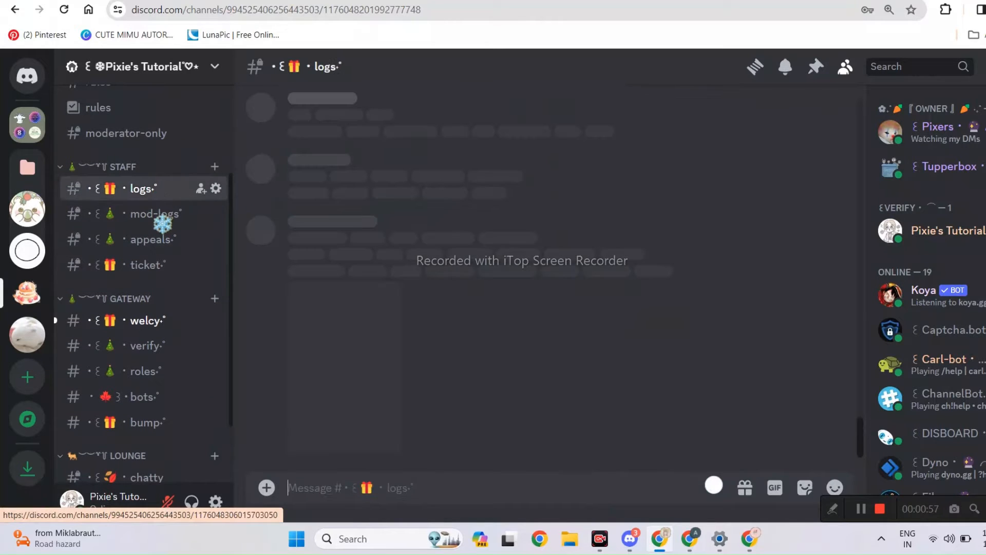
click(160, 216)
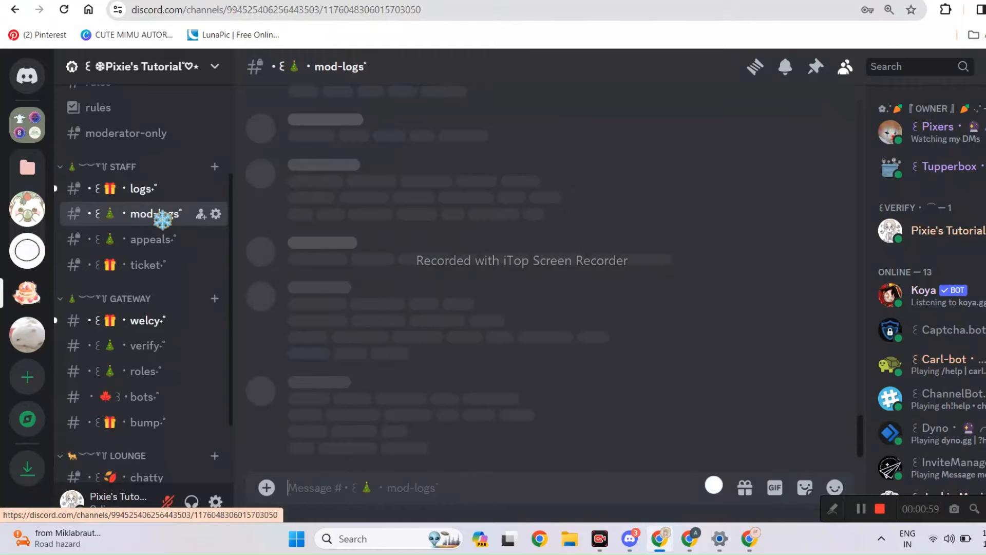
click(153, 241)
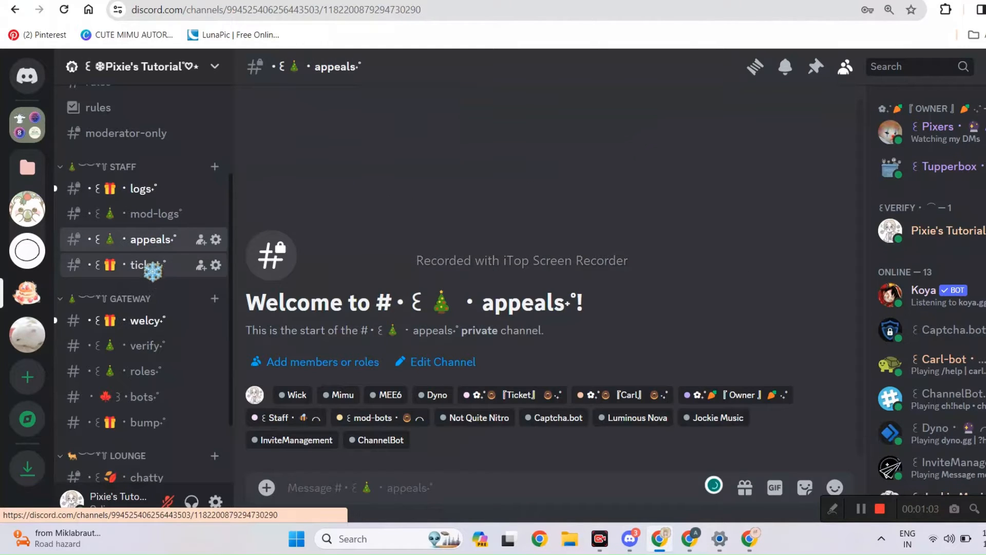
click(154, 262)
click(159, 240)
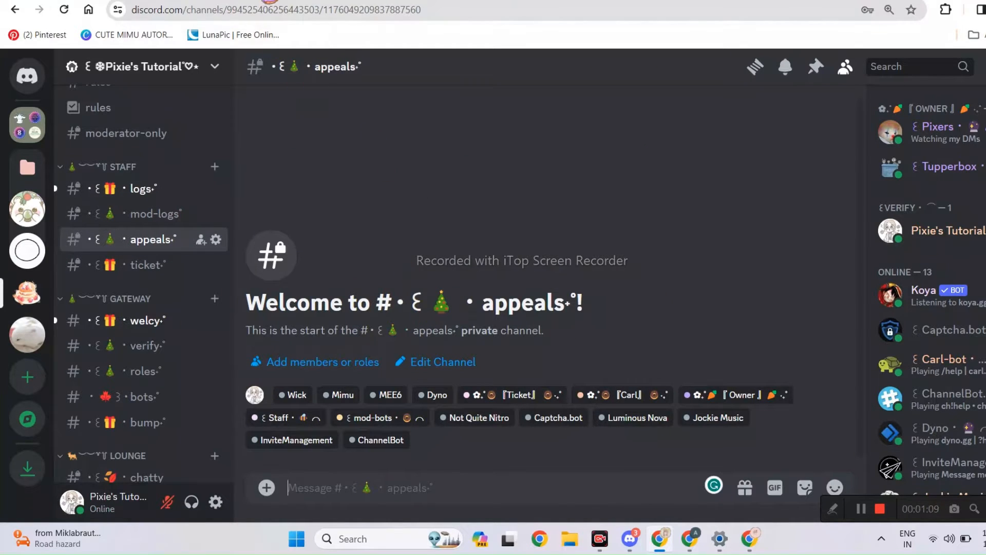
Switch to the Wick dashboard, select the Pixie's Tutorial server and open its Auto Mod filters
click(264, 0)
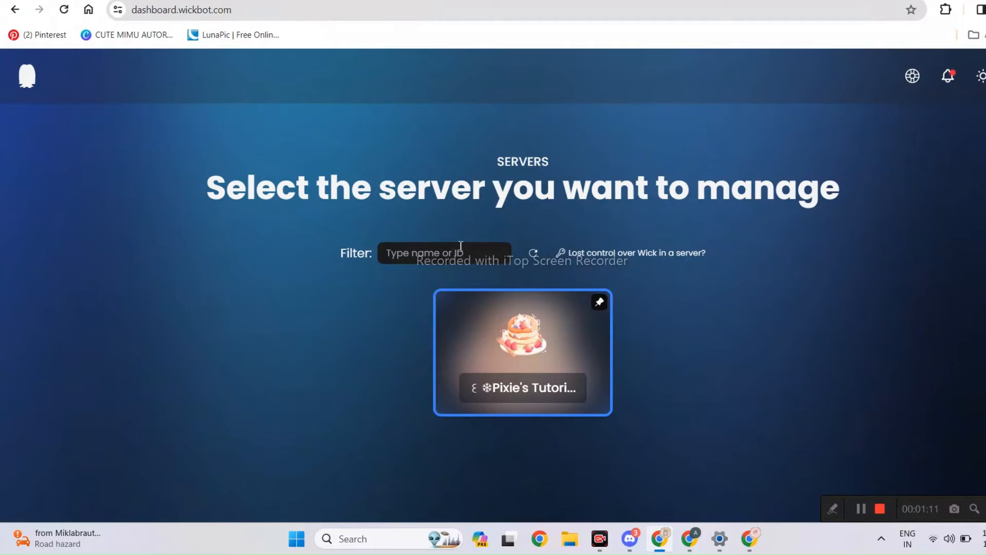
click(527, 343)
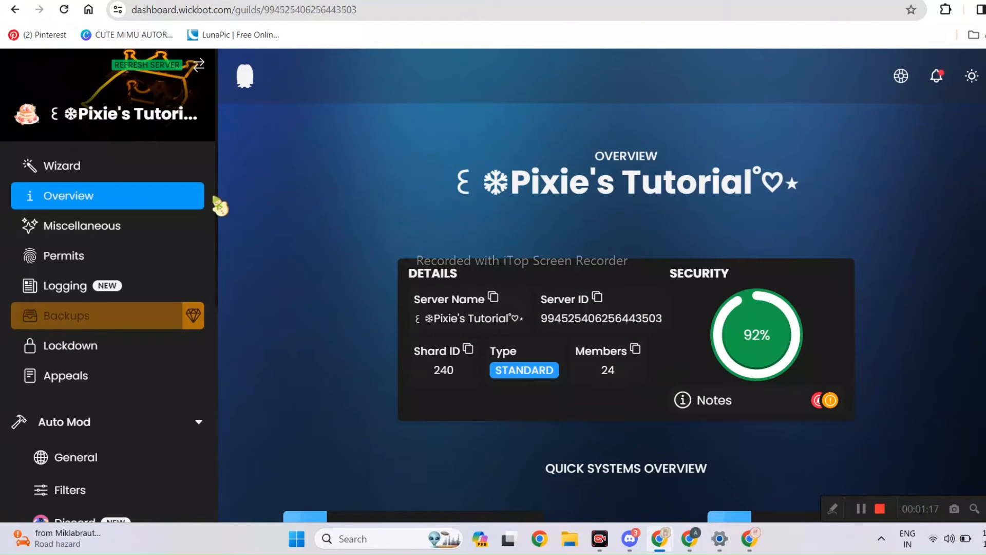
drag(218, 199, 223, 341)
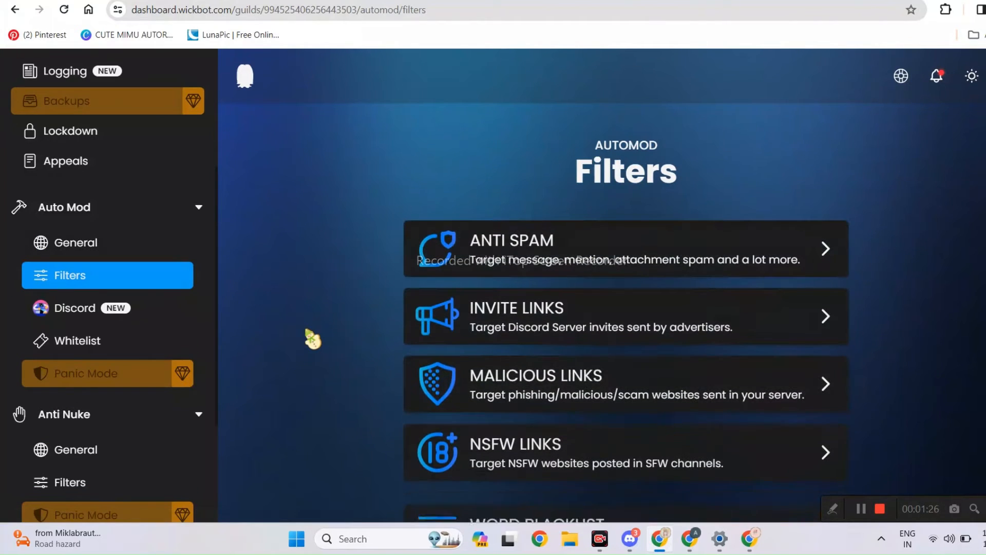
Review the Word Blacklist filter's settings and migrate its words to Discord's AutoMod
scroll(353, 283, down, 1)
scroll(353, 284, down, 1)
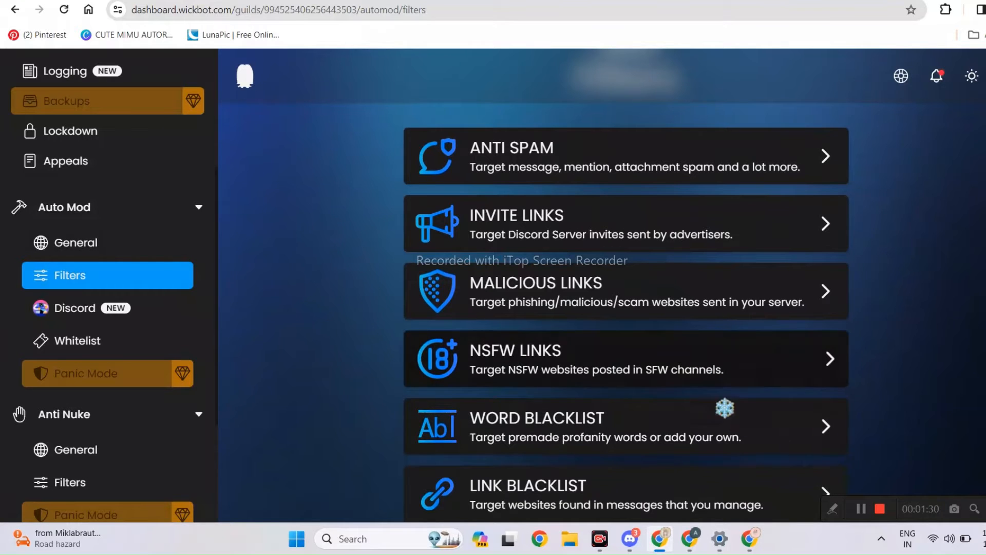
click(828, 427)
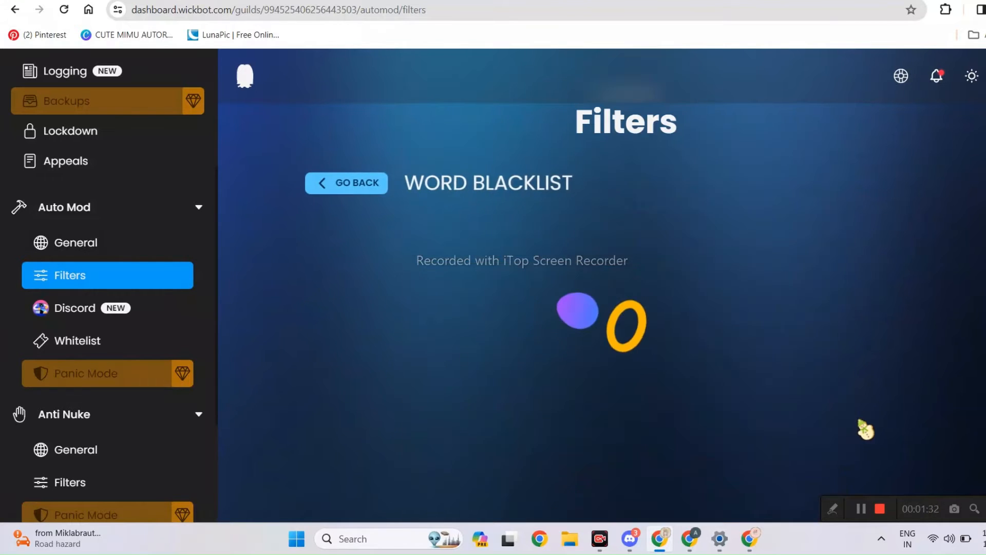
scroll(863, 424, down, 2)
scroll(865, 420, down, 1)
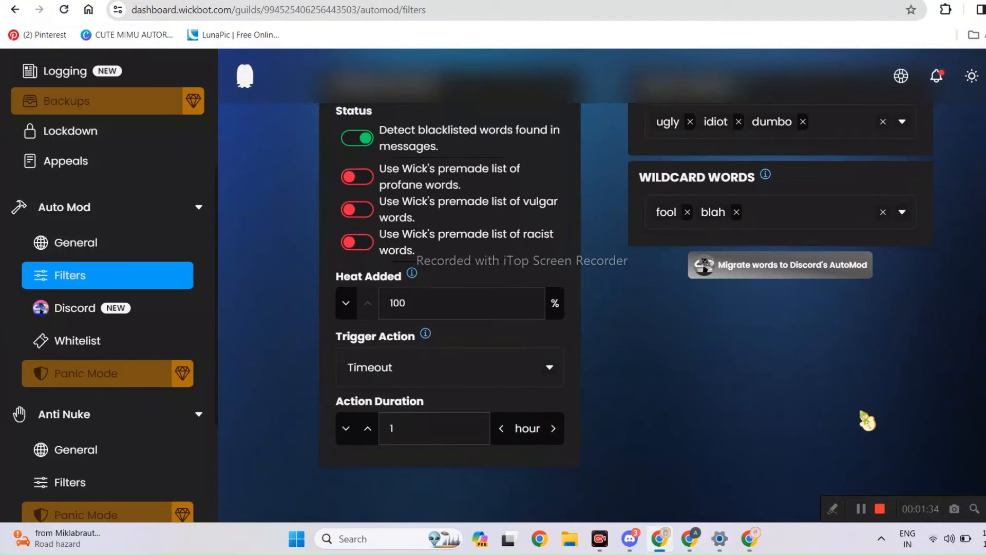
scroll(867, 421, up, 4)
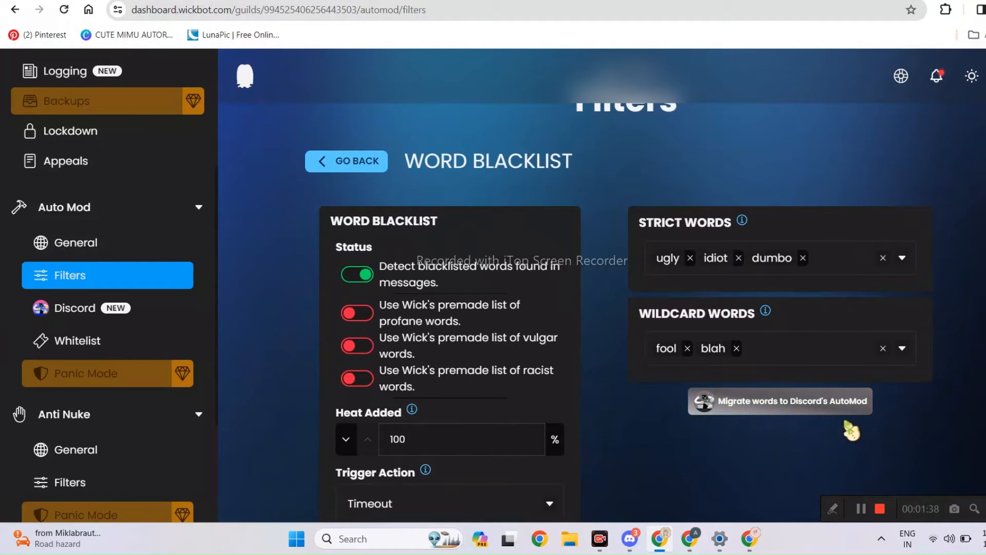
click(821, 417)
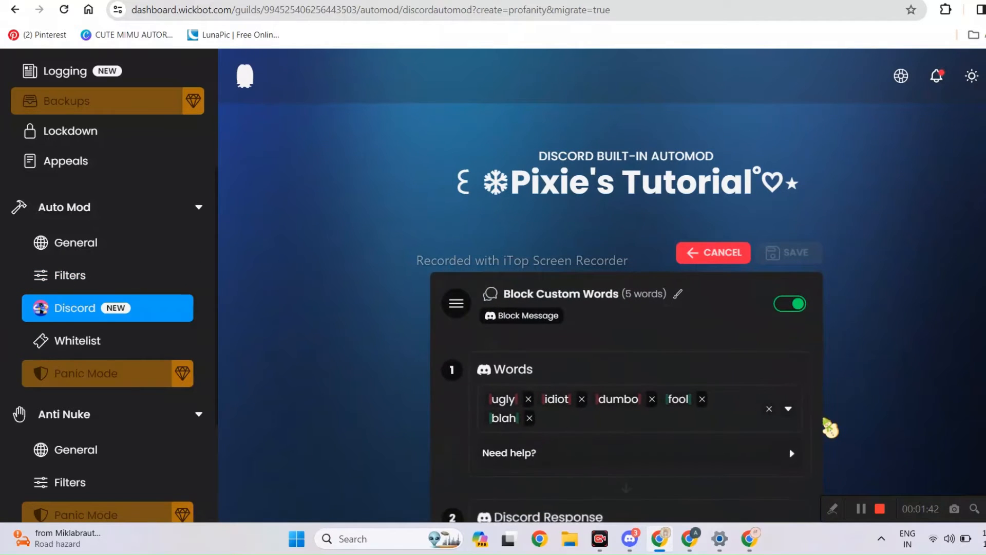
Add the Send Alert action to the Discord responses of the Block Custom Words rule
scroll(782, 418, down, 8)
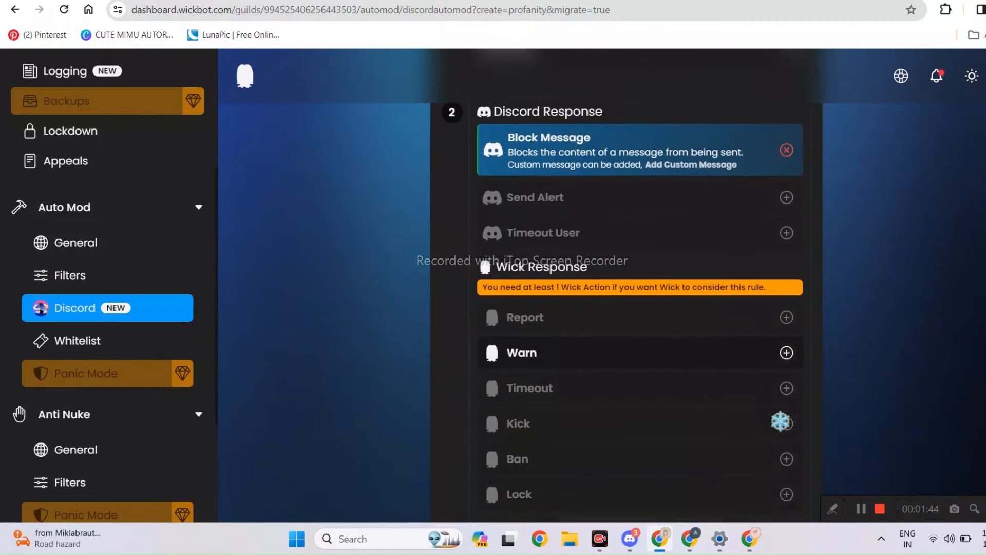
scroll(780, 421, down, 1)
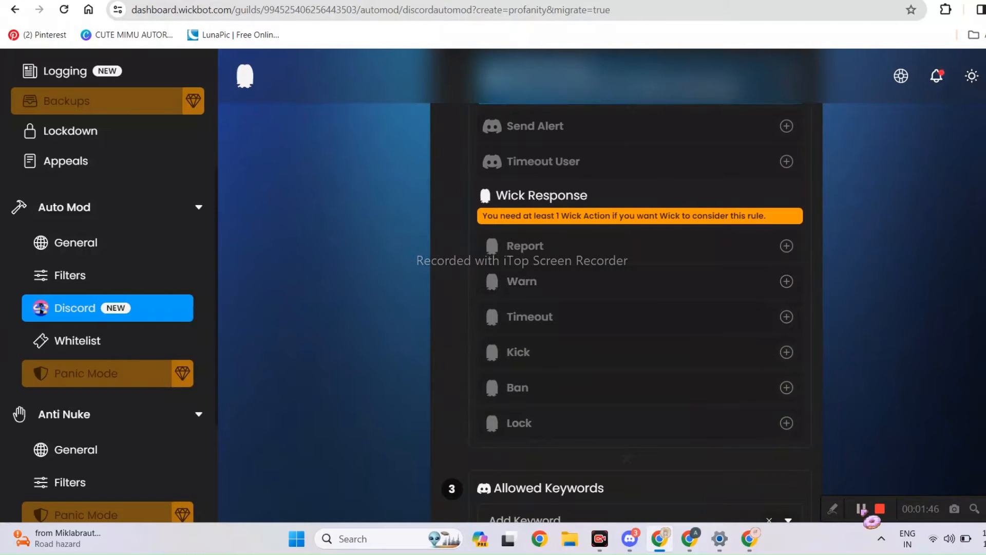
scroll(788, 469, up, 7)
scroll(788, 442, down, 1)
click(791, 399)
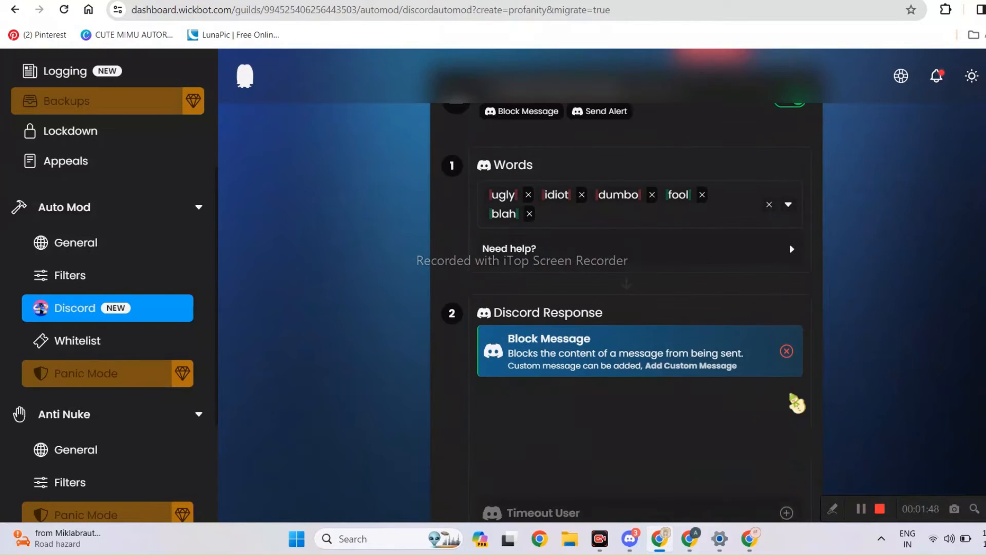
Set mod-logs as the rule log channel for the Send Alert action
scroll(814, 453, down, 3)
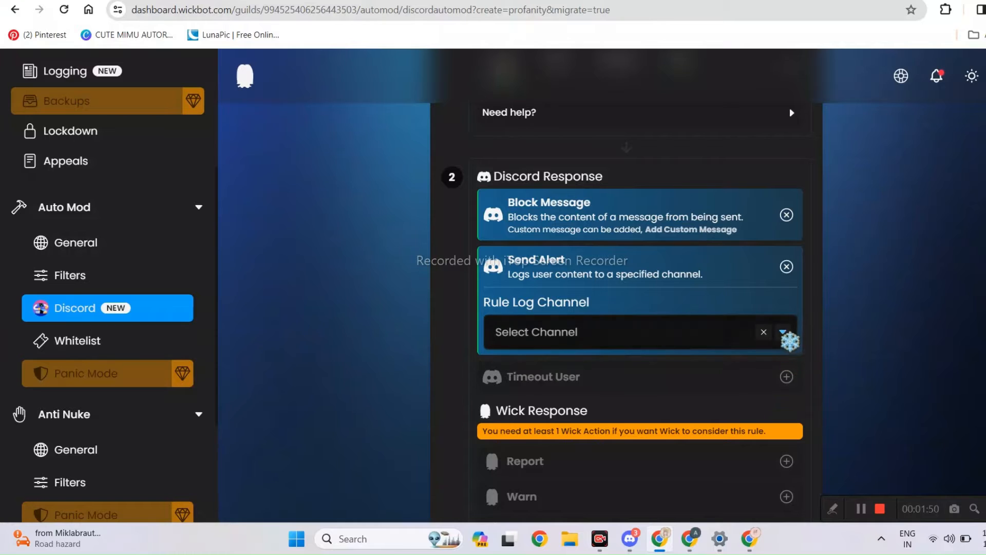
click(793, 335)
scroll(688, 421, down, 5)
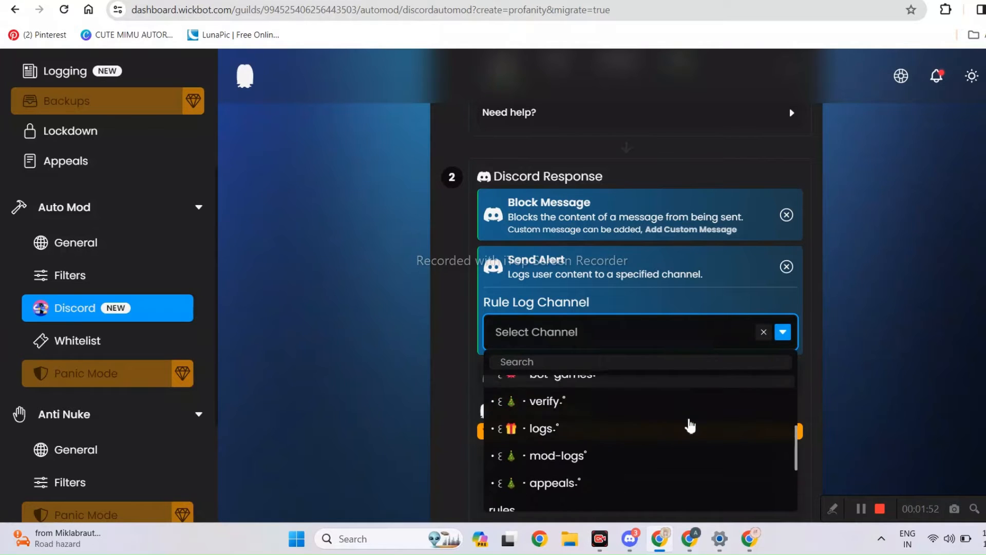
scroll(689, 429, up, 3)
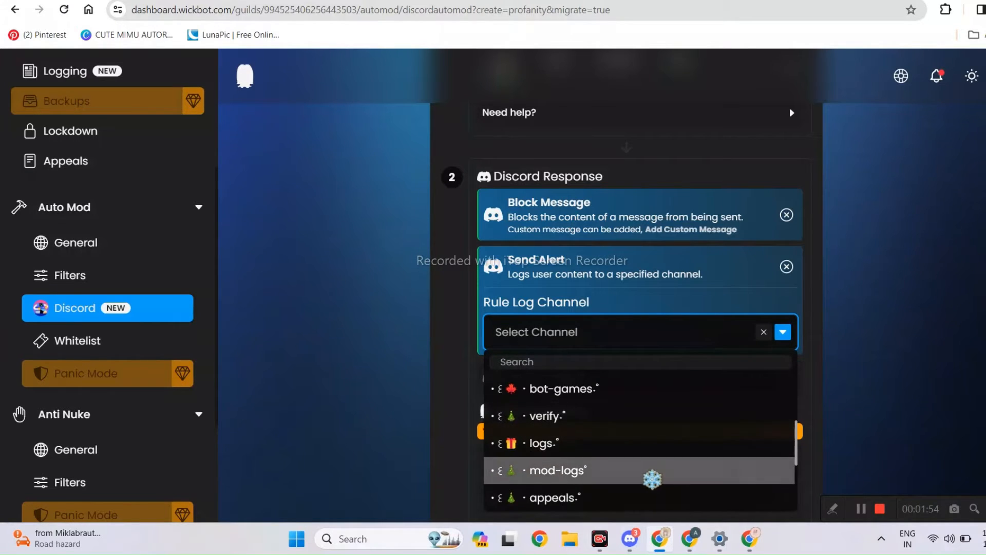
click(652, 469)
scroll(748, 414, down, 4)
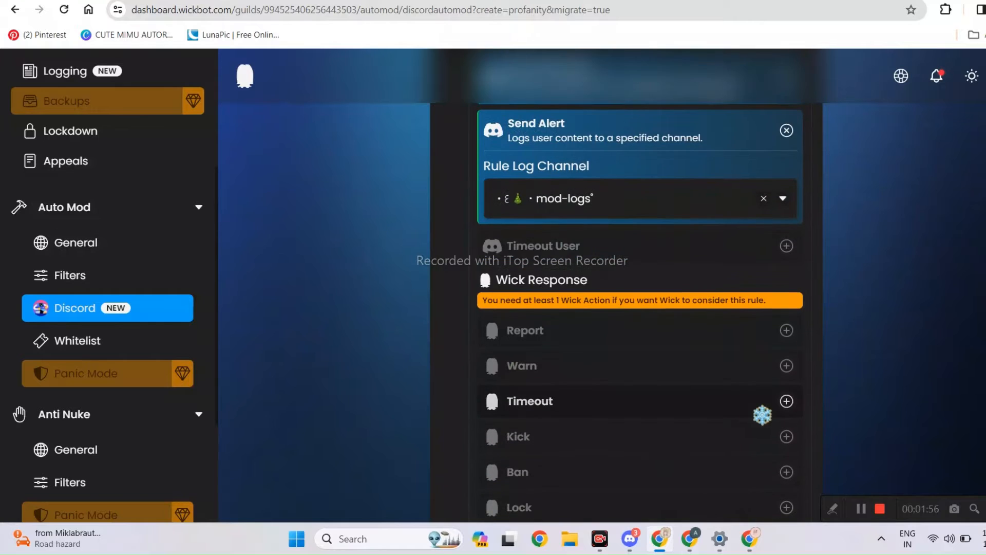
Create the Block Custom Words rule with its Block Message and Send Alert responses and save the detected changes
scroll(779, 369, down, 3)
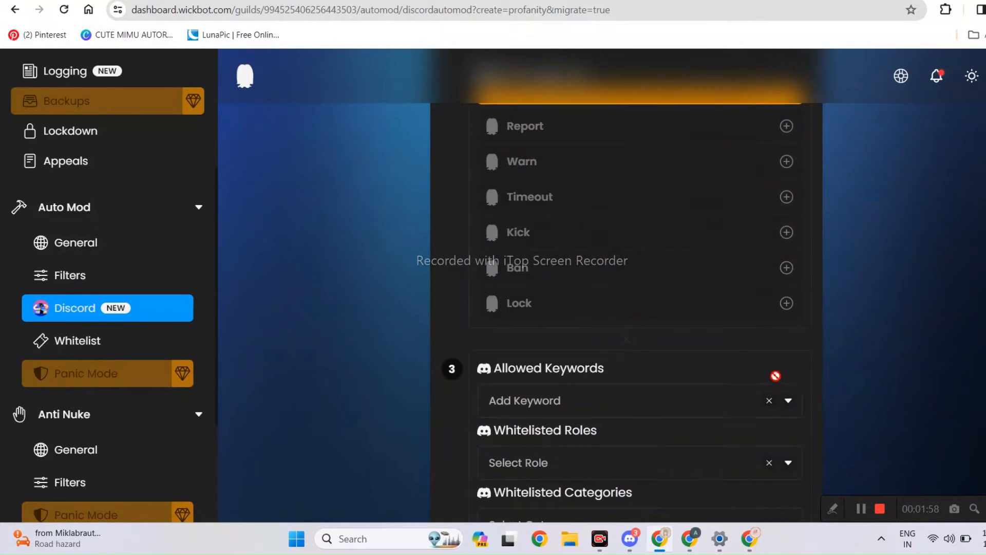
scroll(776, 375, down, 3)
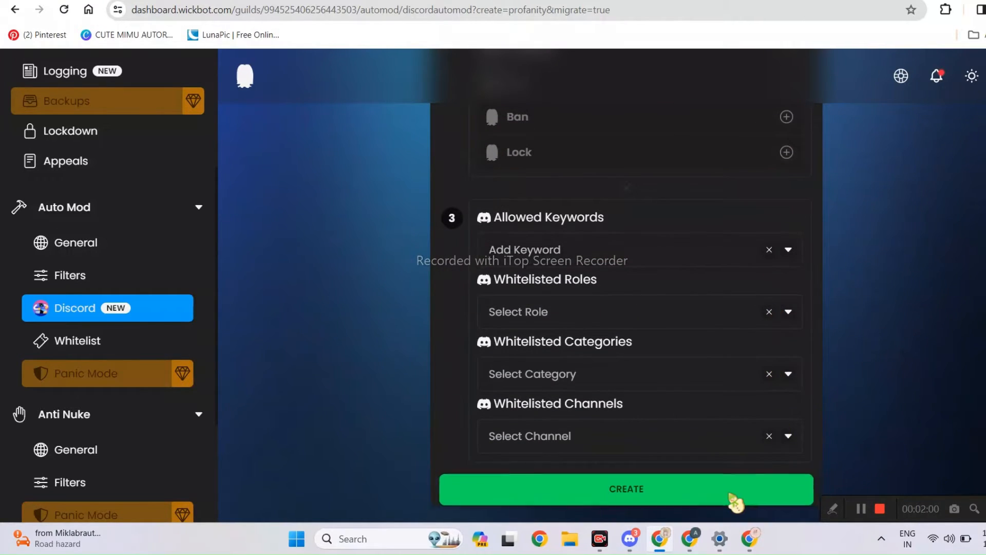
click(731, 496)
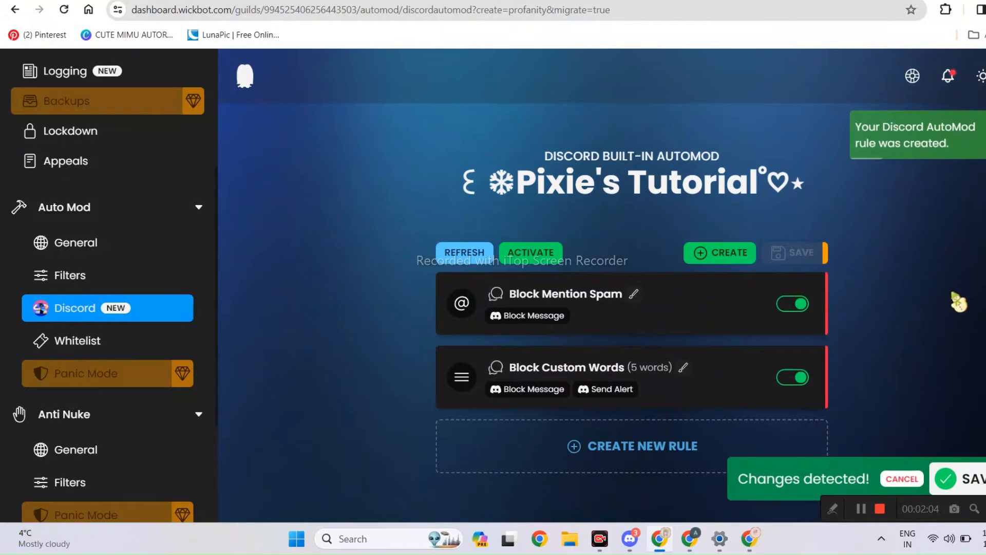
click(968, 476)
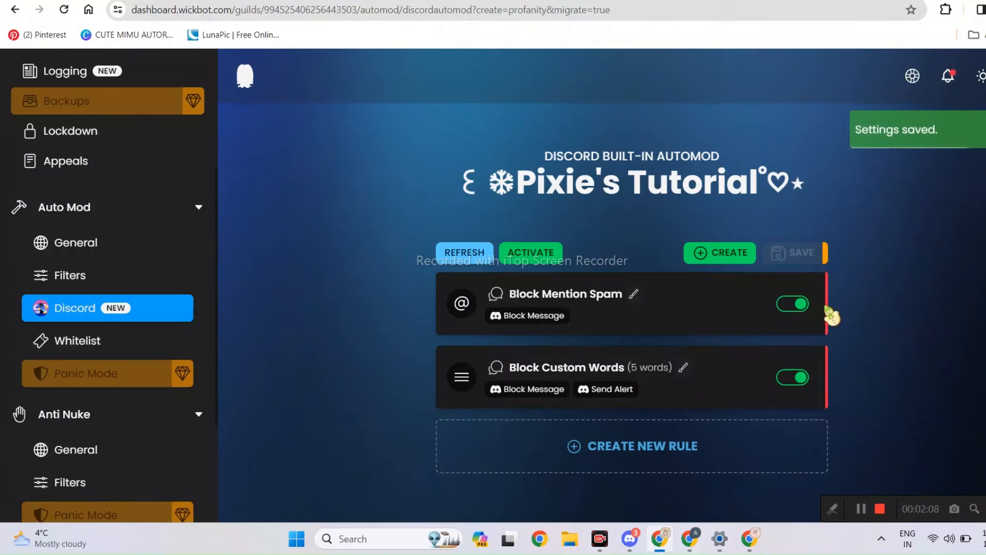
Switch to Discord, open AutoMod under the Pixie's Tutorial server's Safety Setup and review its member and content rules
key(ctrl+Tab)
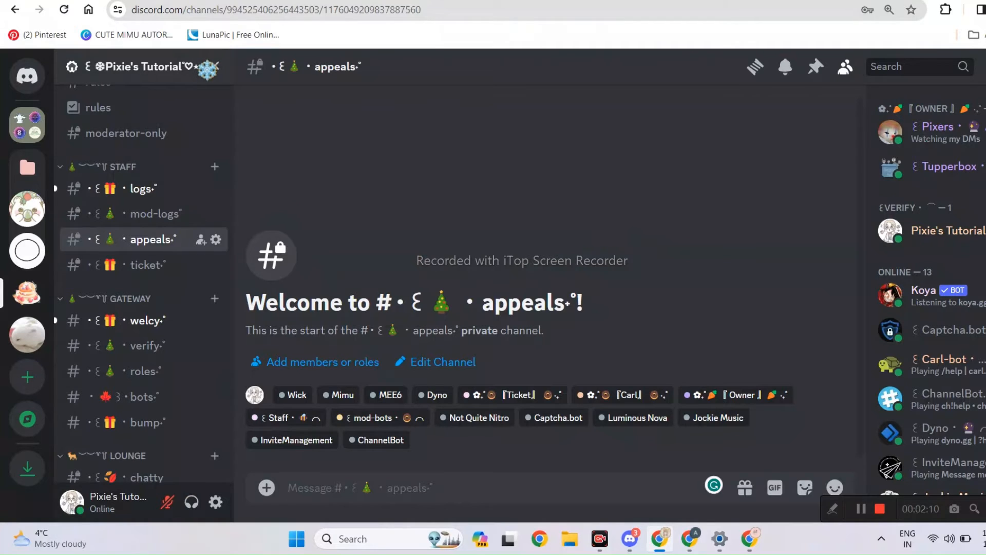
click(207, 70)
click(154, 165)
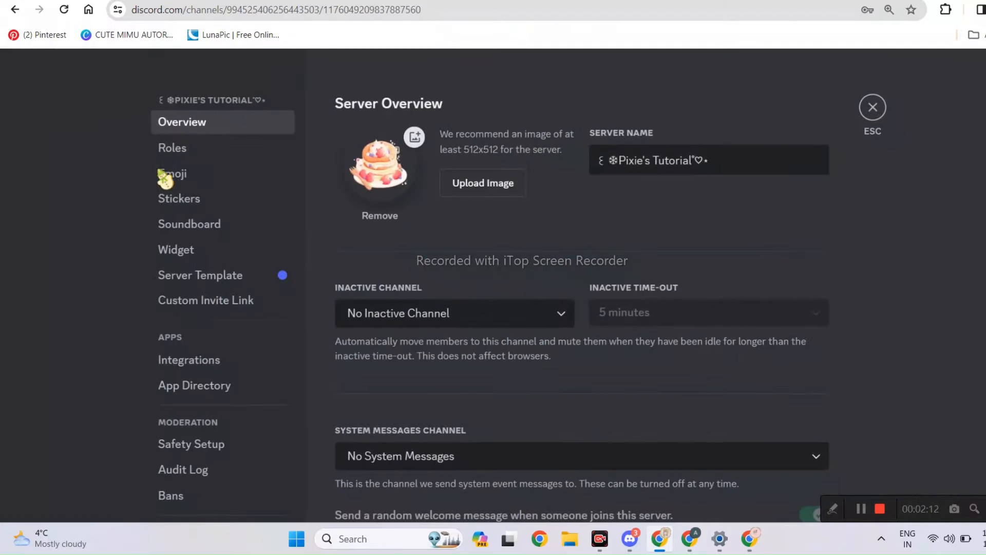
scroll(236, 223, down, 3)
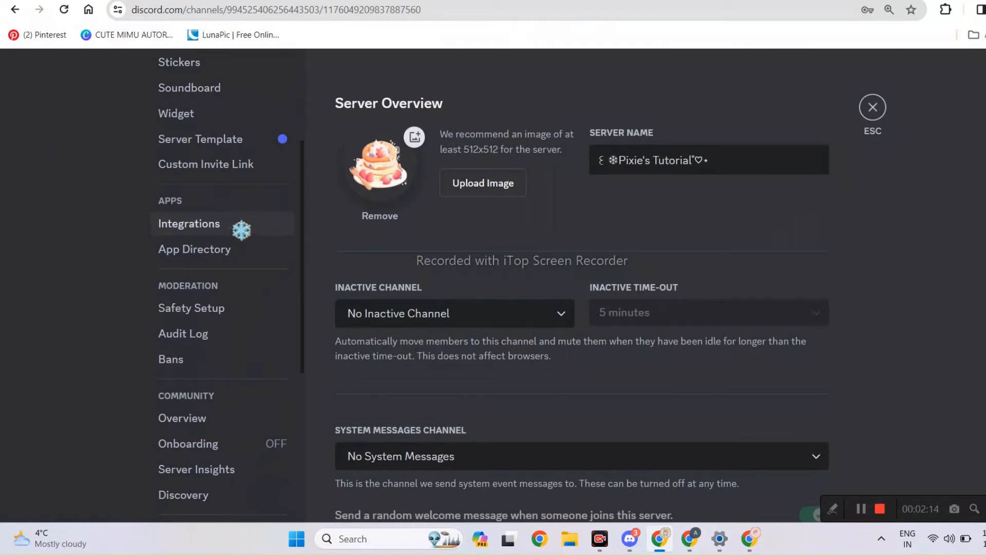
click(226, 309)
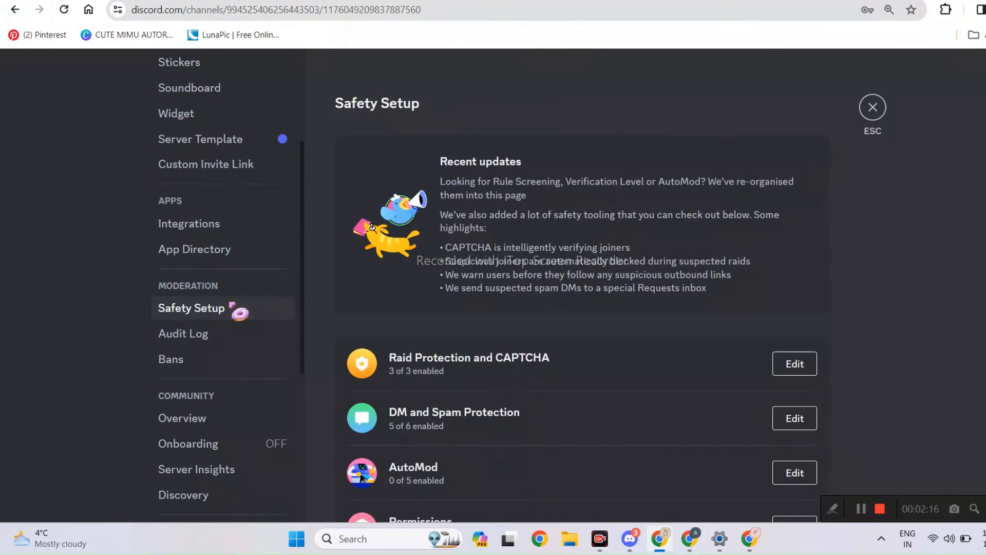
scroll(503, 324, down, 2)
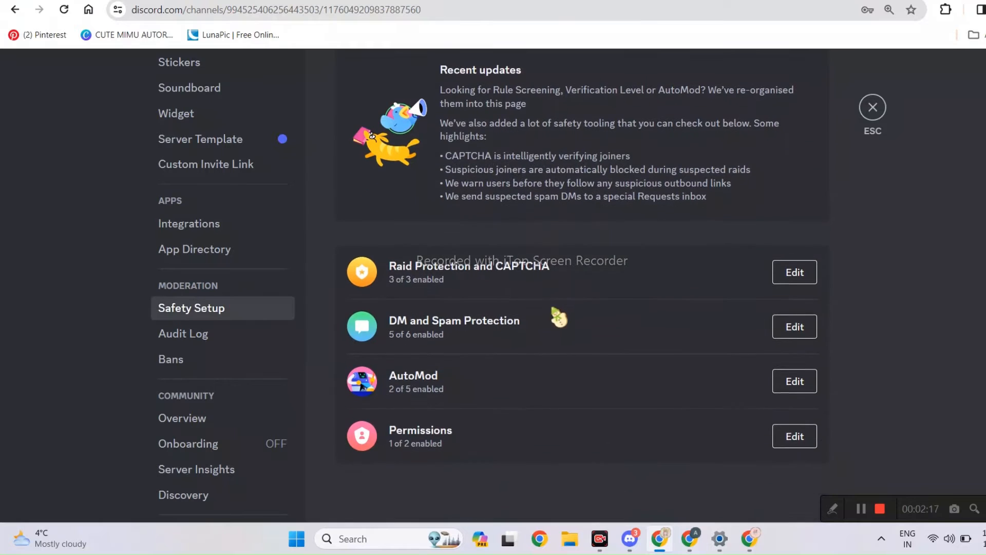
click(806, 389)
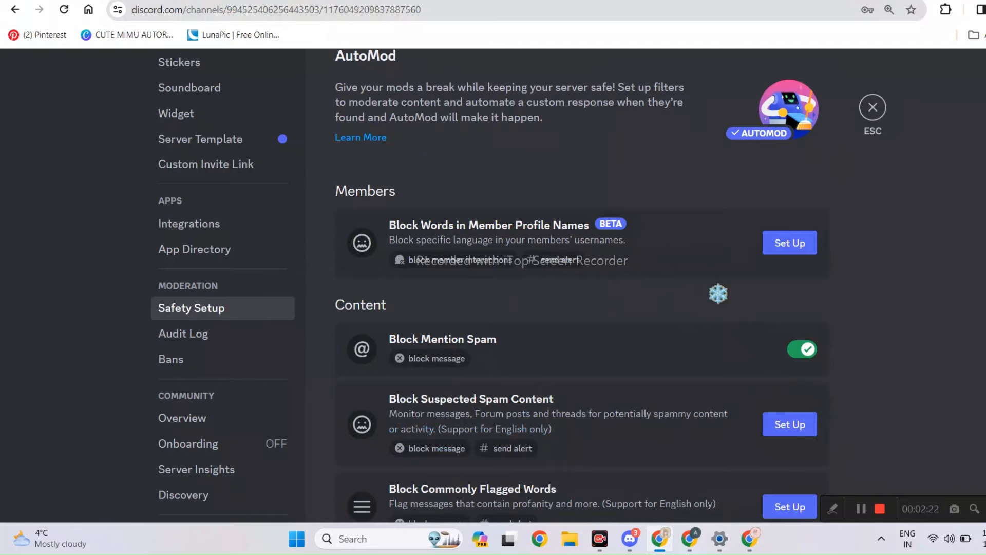
scroll(718, 293, down, 1)
scroll(737, 372, down, 1)
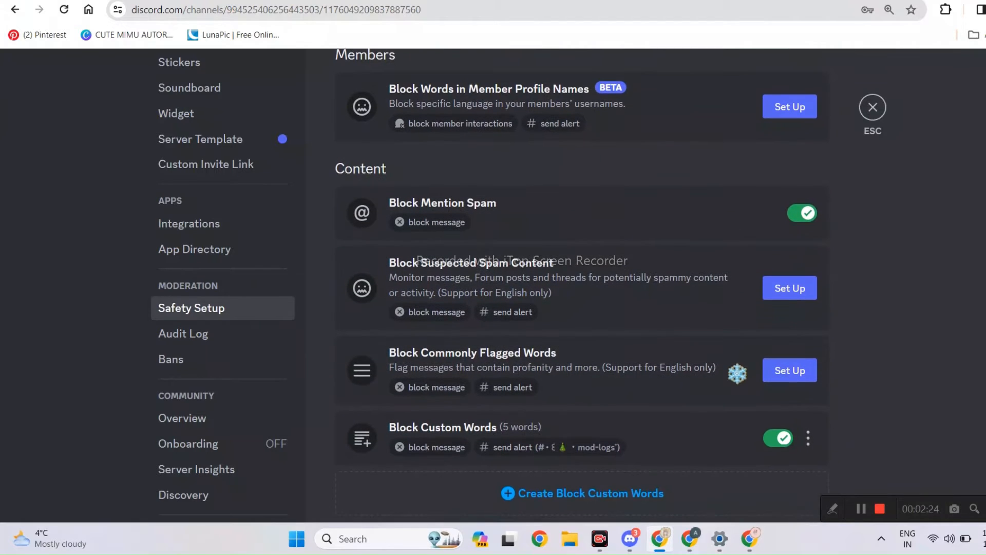
scroll(733, 365, up, 2)
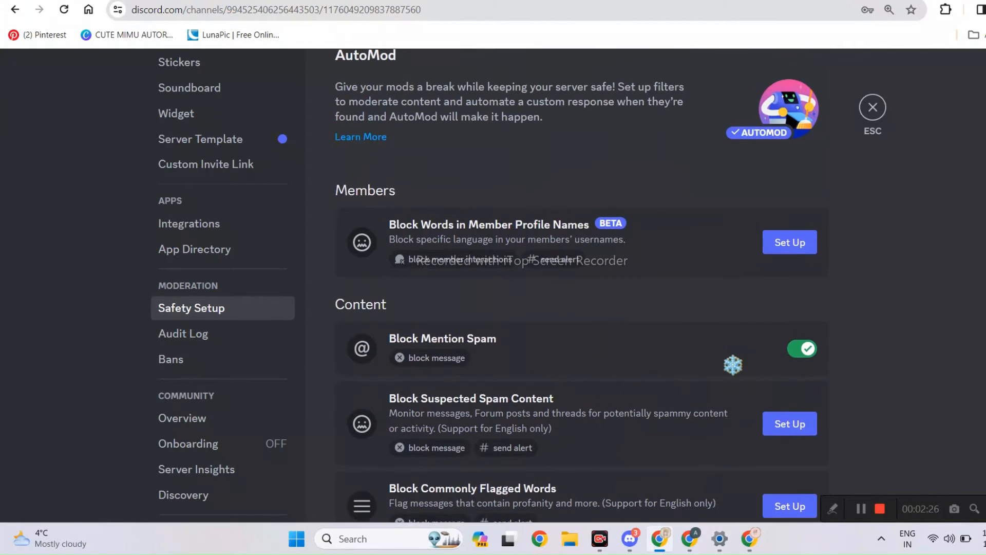
scroll(733, 364, up, 1)
scroll(748, 313, up, 1)
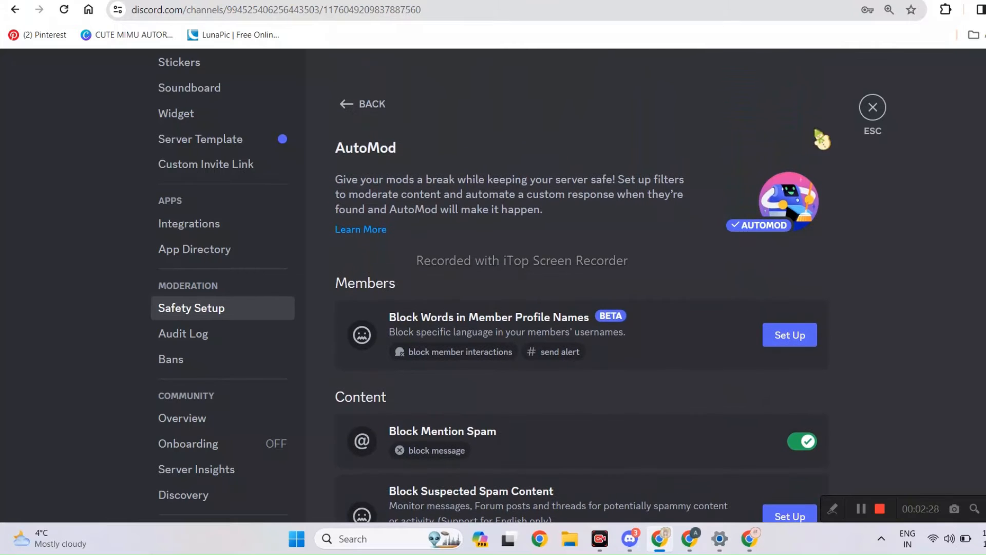
Switch back to the Wick dashboard and open the Word Blacklist filter in the Auto Mod filters
click(370, 1)
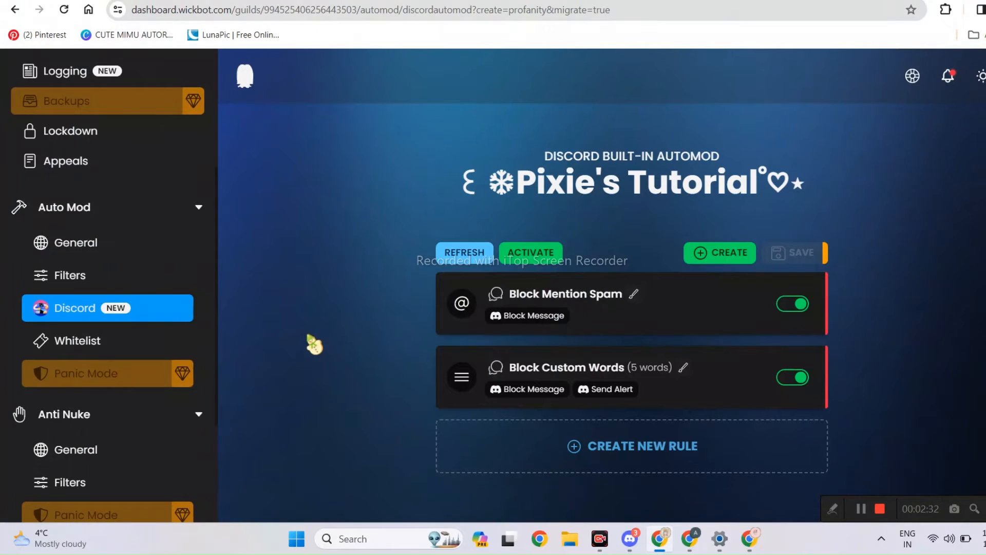
scroll(139, 396, down, 1)
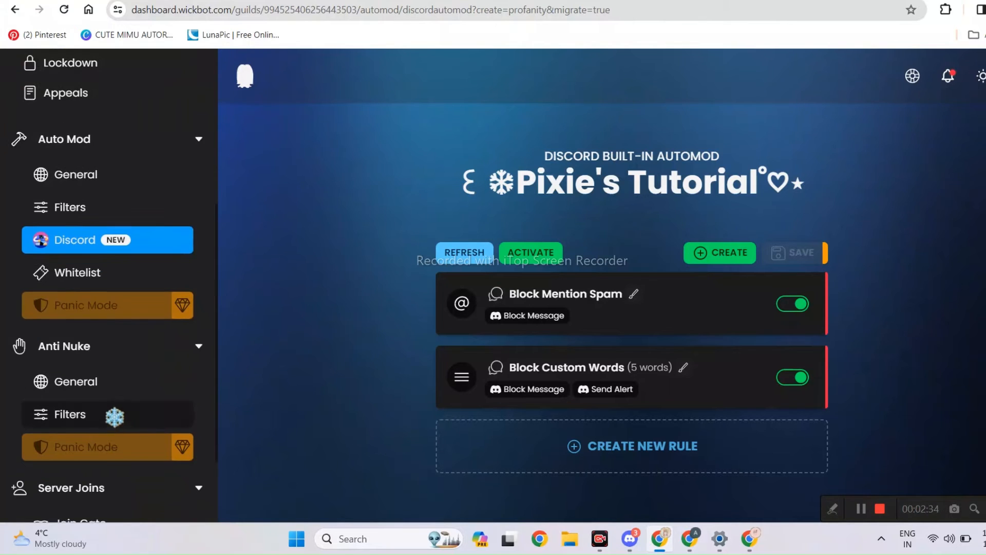
click(113, 412)
click(106, 206)
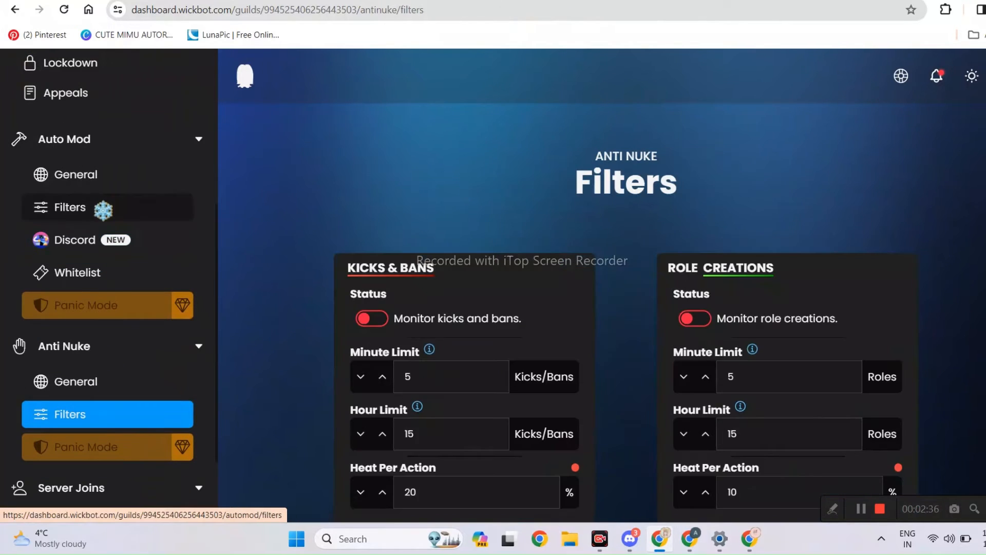
scroll(358, 267, down, 2)
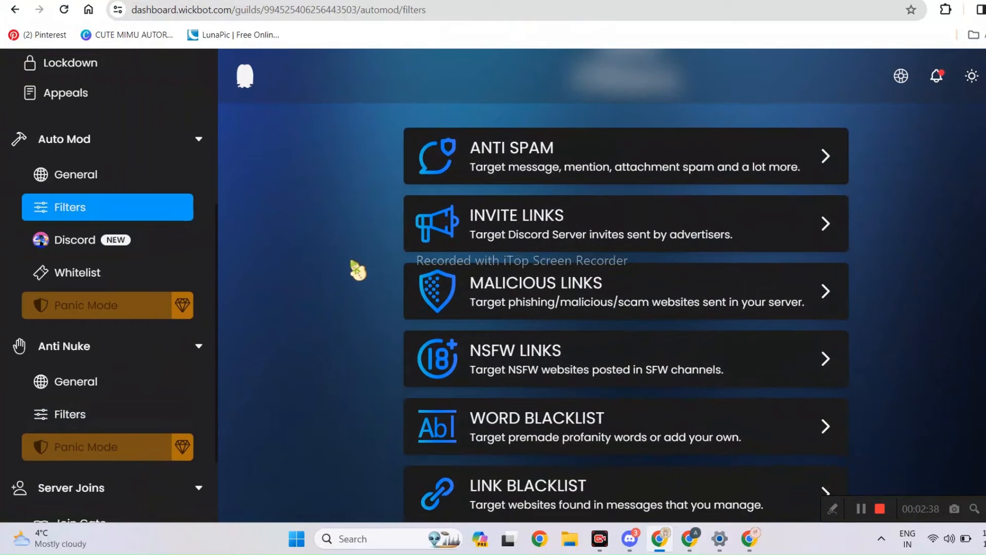
click(550, 424)
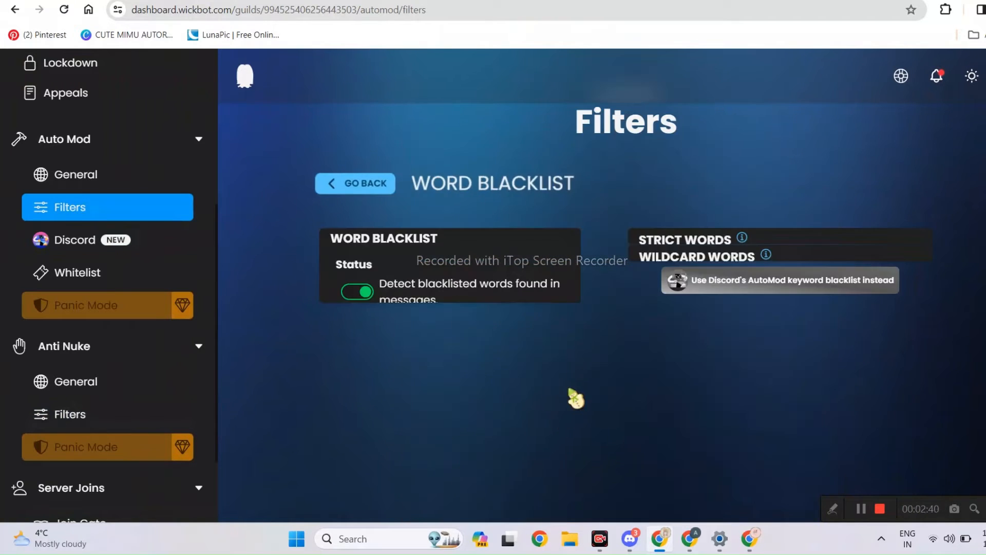
scroll(540, 391, down, 2)
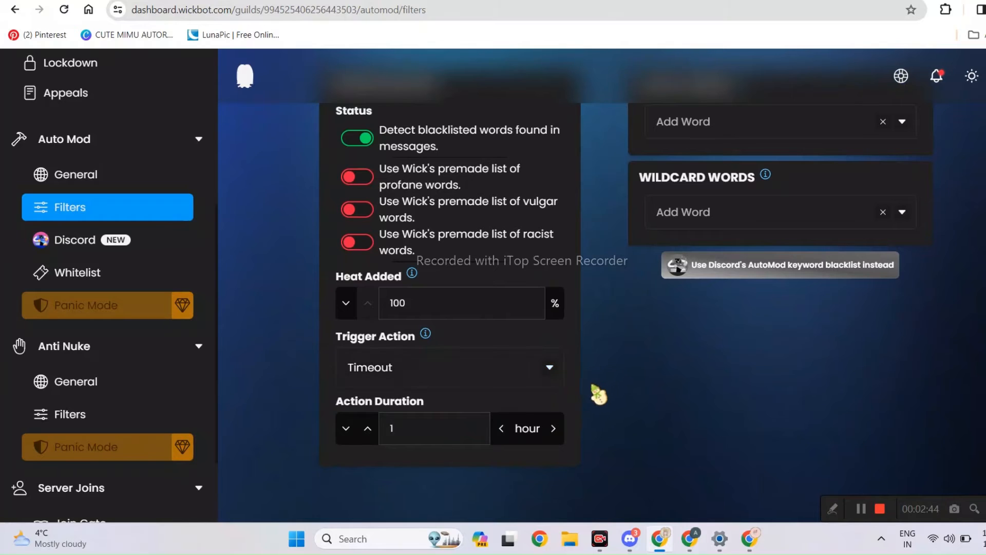
Add ugly, weirdo and blah to the Word Blacklist's strict words
scroll(764, 231, up, 1)
click(754, 204)
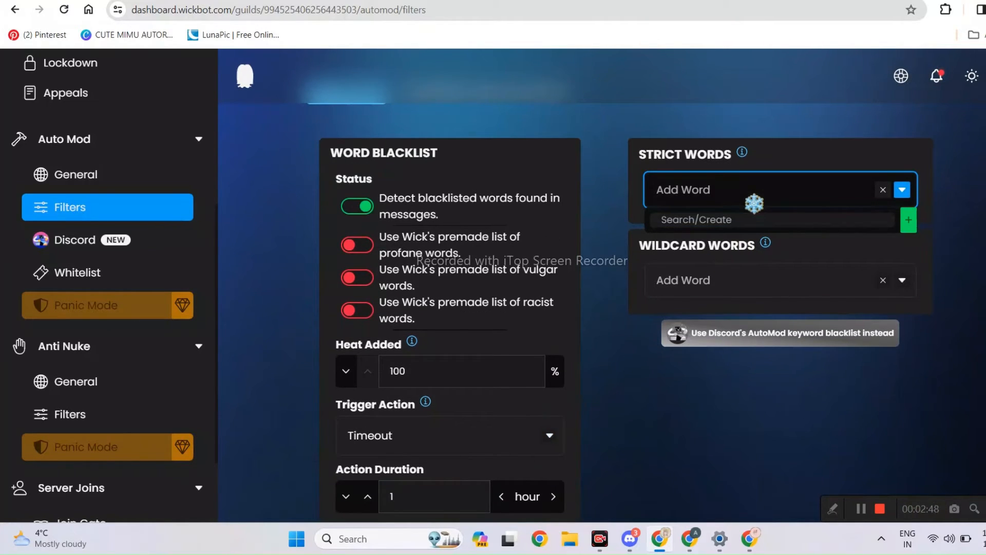
click(725, 216)
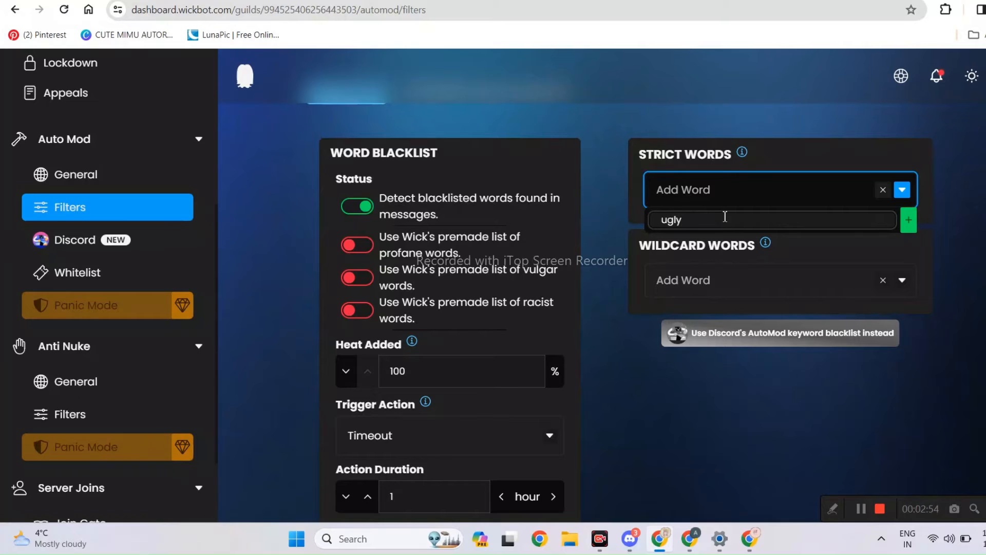
click(908, 226)
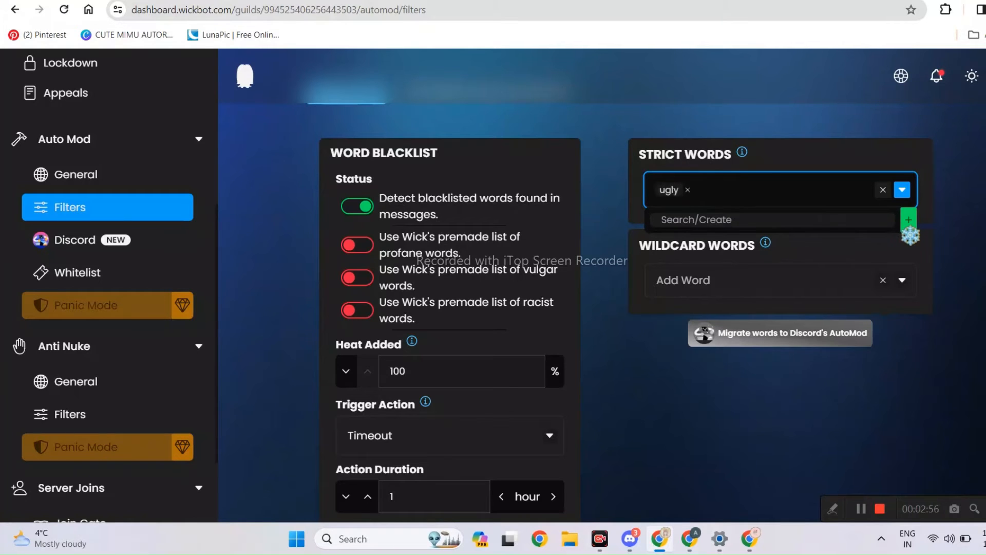
click(783, 222)
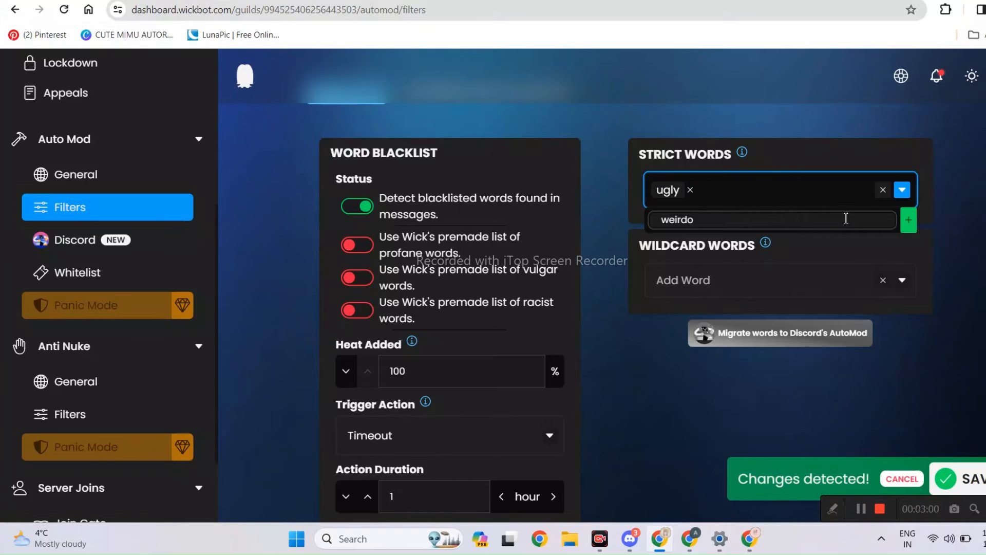
click(909, 221)
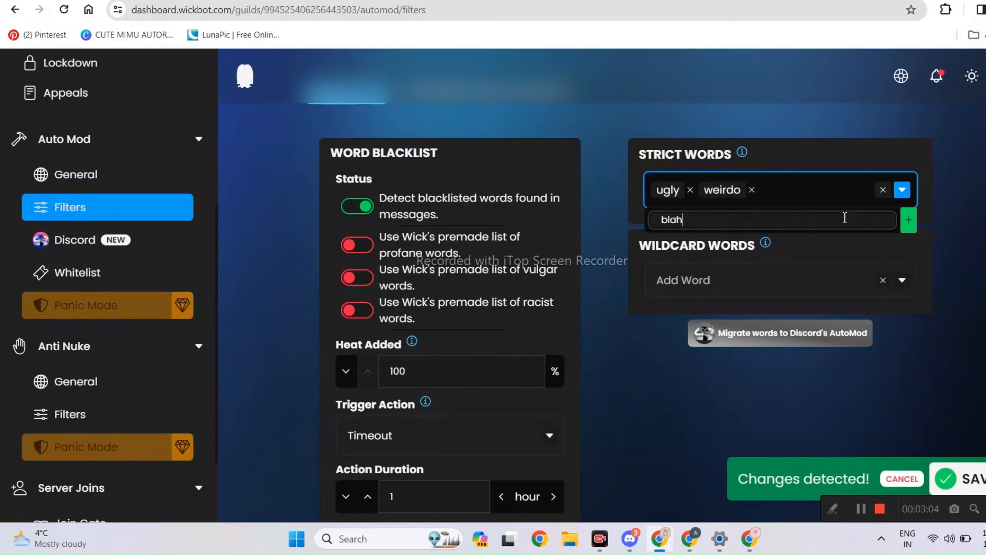
scroll(928, 225, up, 1)
click(909, 289)
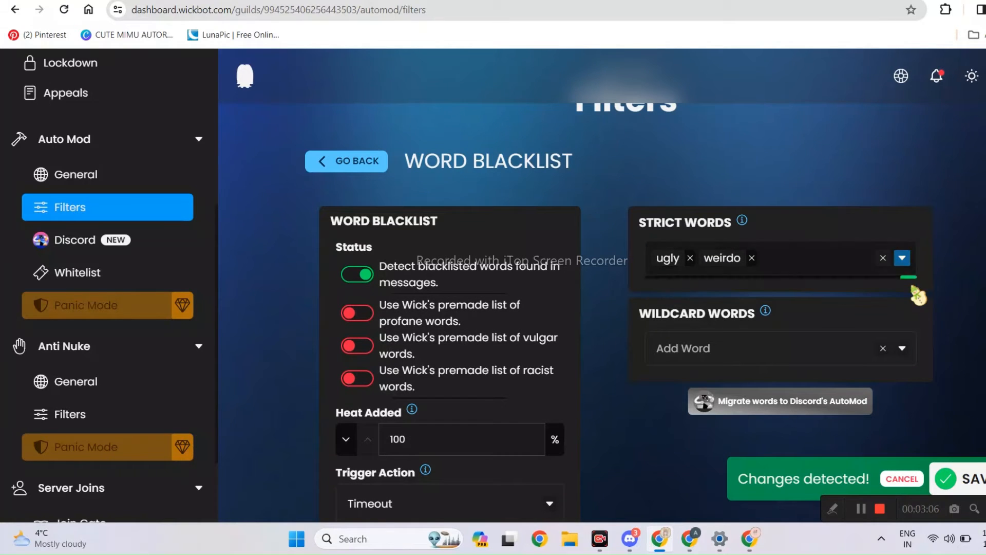
click(881, 269)
click(908, 288)
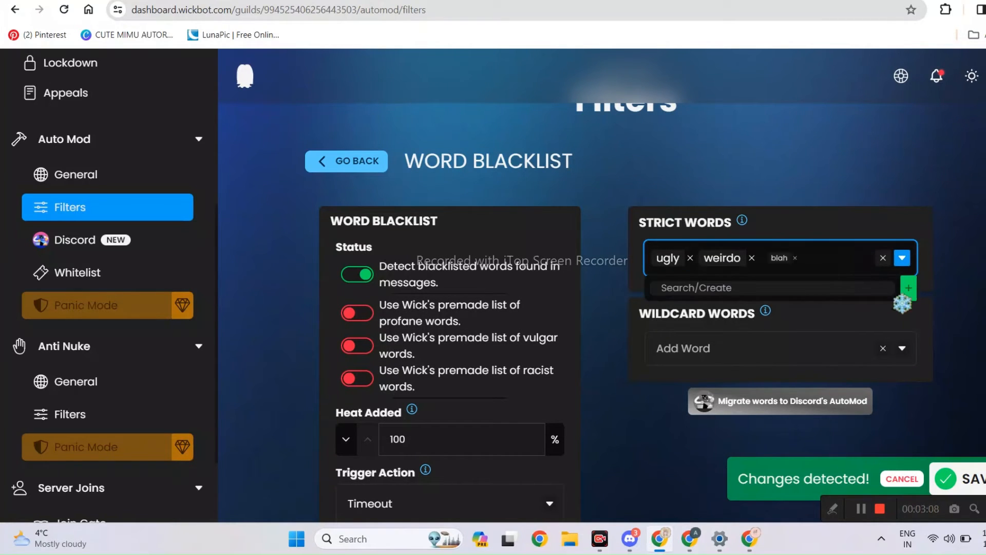
Add dumb to the Word Blacklist's wildcard words and save the filter's changes
scroll(827, 278, down, 1)
click(767, 287)
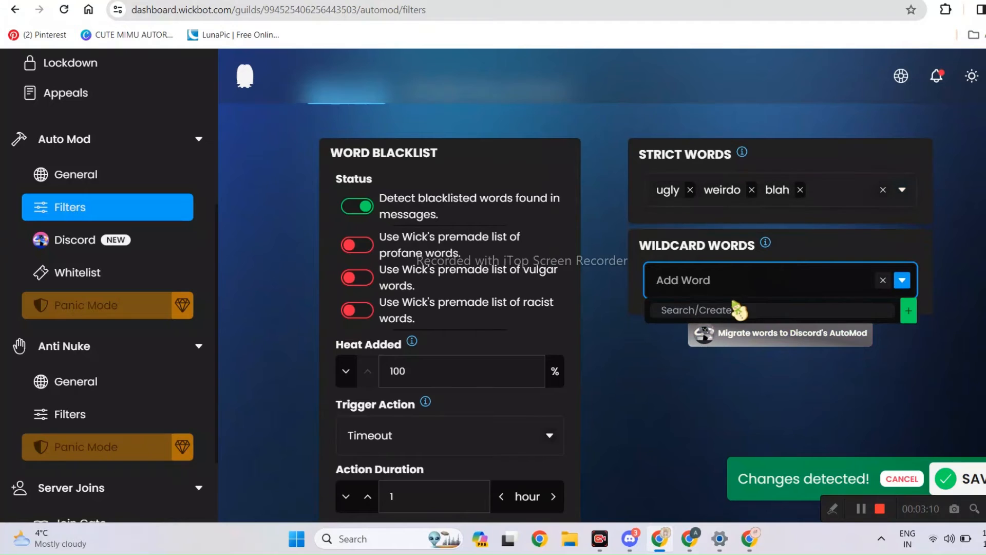
click(732, 309)
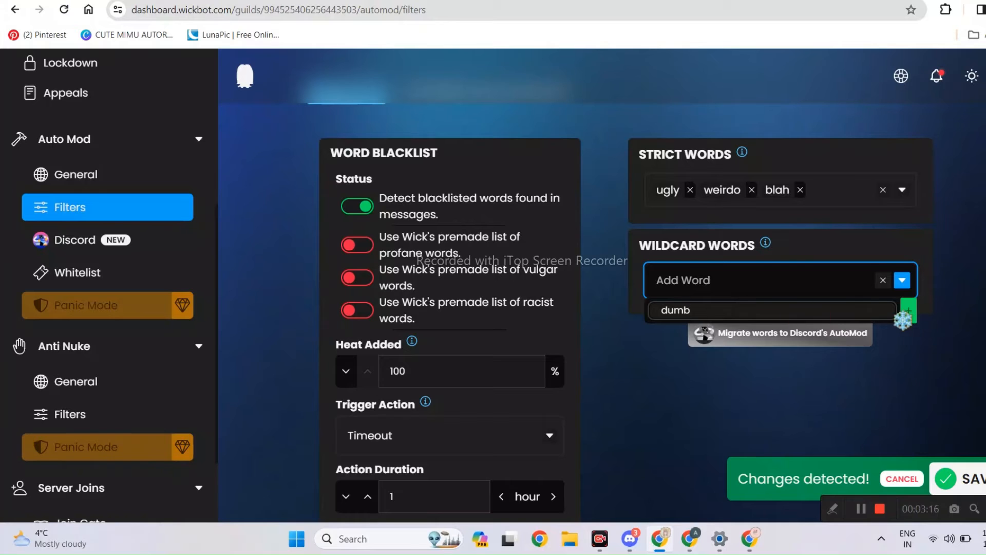
click(907, 313)
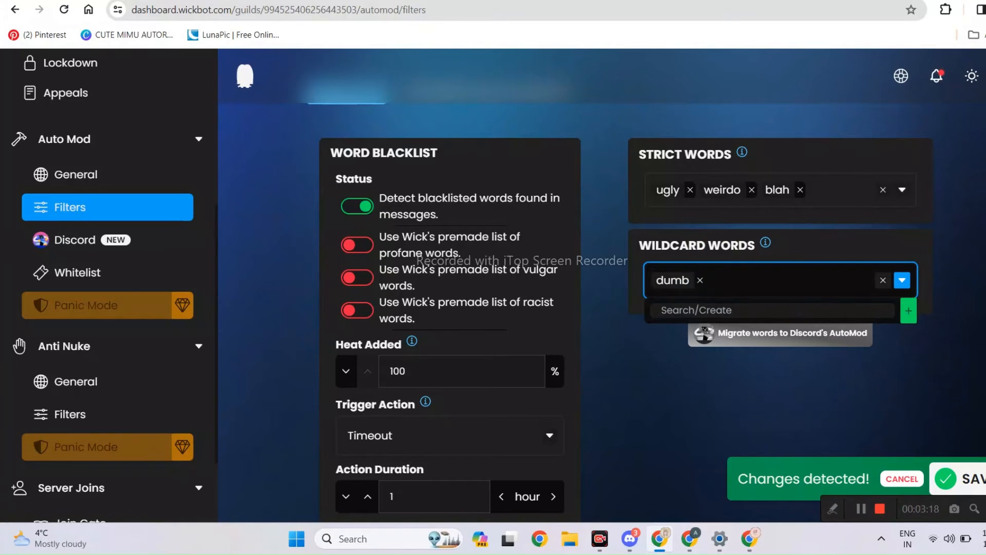
key(Escape)
scroll(975, 439, down, 2)
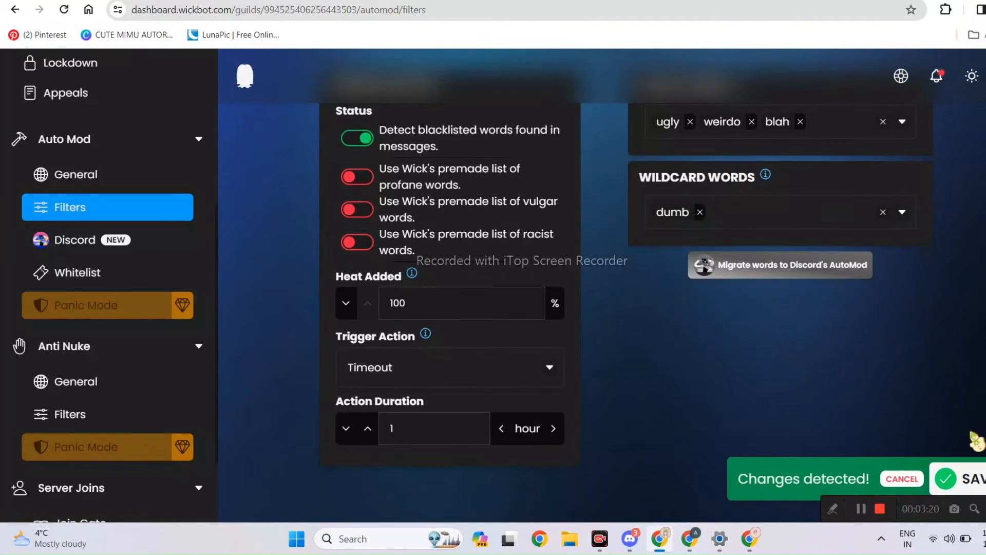
click(975, 475)
Review the Word Blacklist's premade lists and the available trigger actions without changing the Timeout action
scroll(976, 391, up, 2)
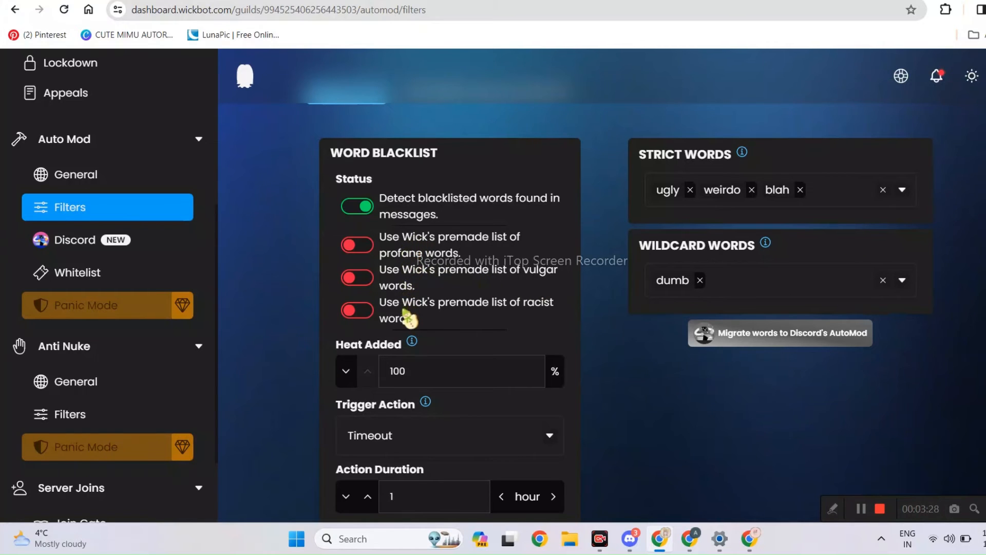
scroll(558, 384, down, 1)
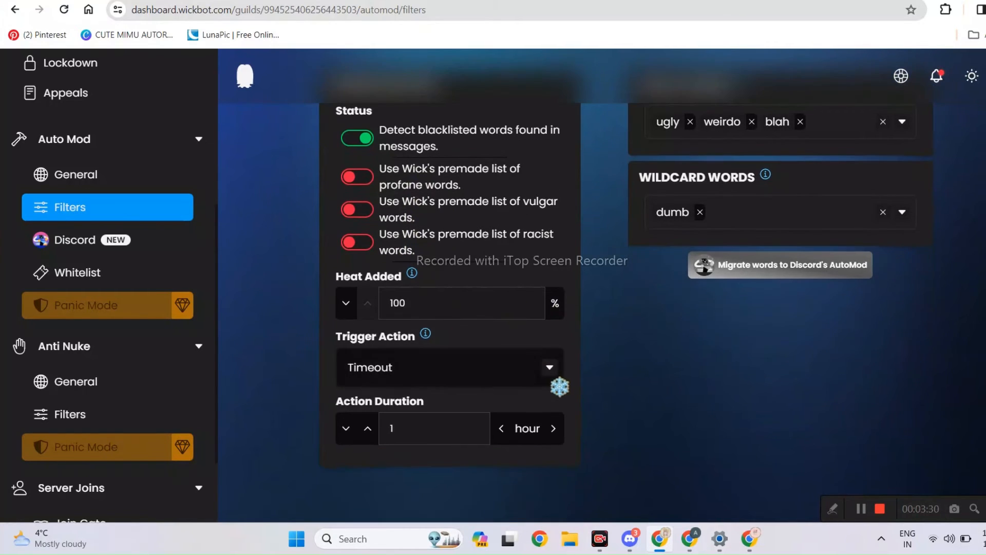
click(551, 375)
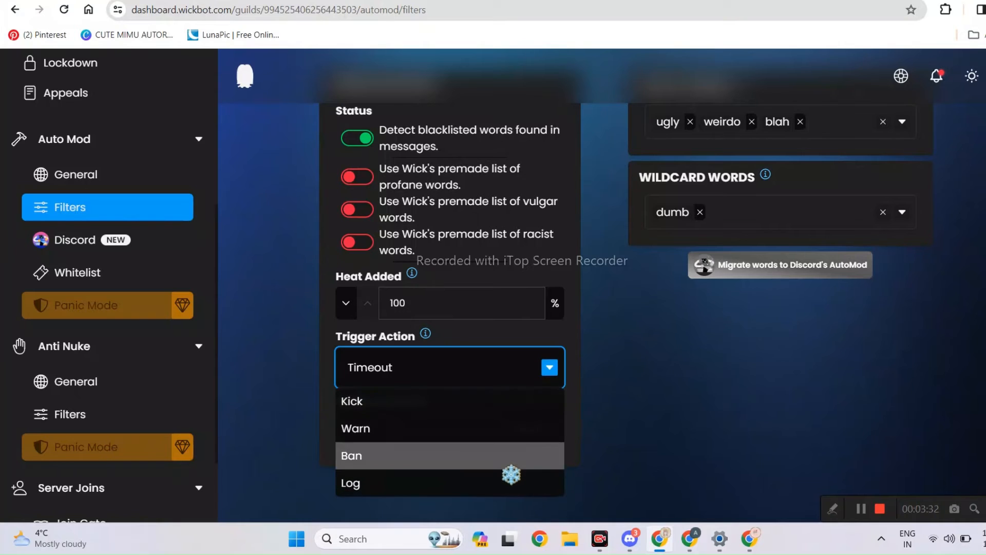
click(630, 438)
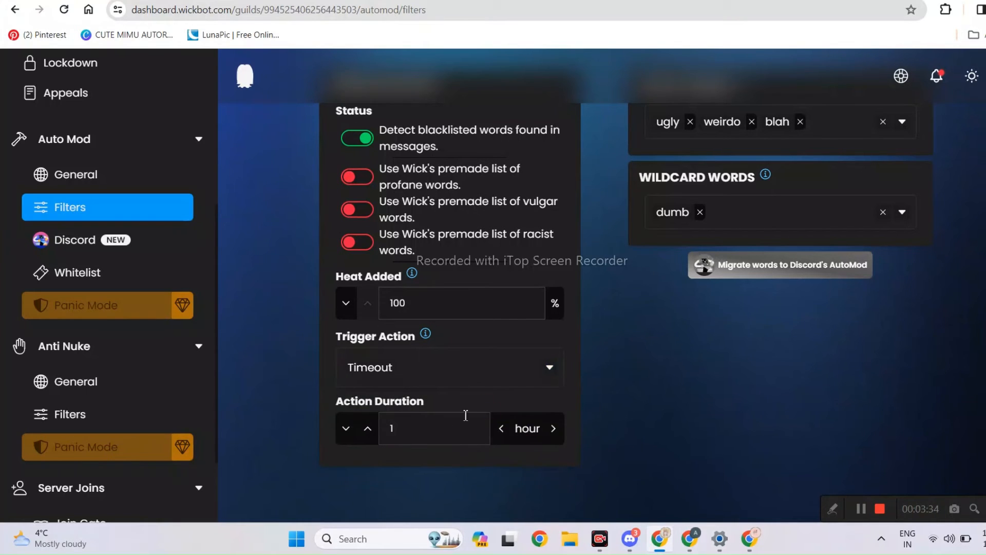
Switch to Discord, leave the server settings, test the blocked word ugly in the chatty channel and dismiss the resulting notice
key(ctrl+Tab)
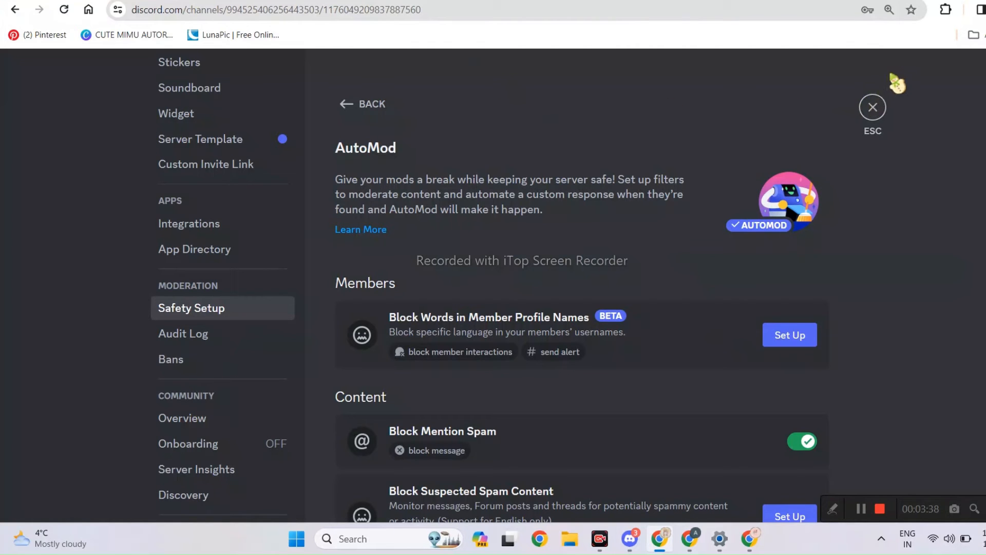
click(873, 108)
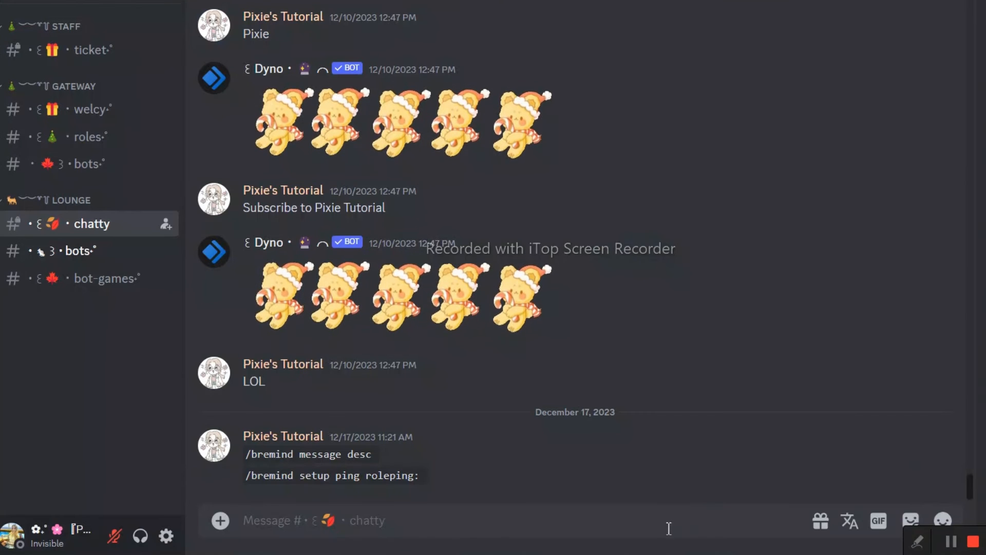
text(ugly)
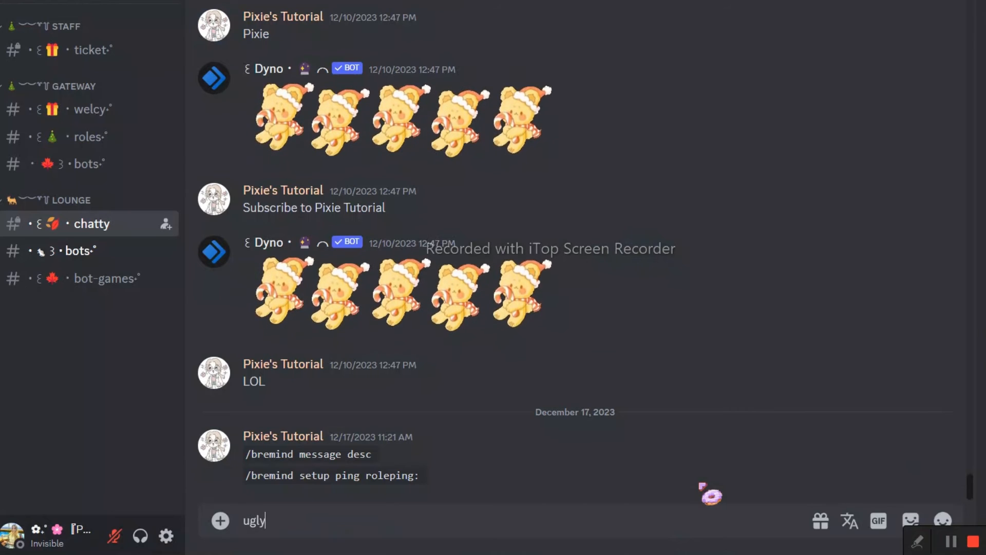
key(Return)
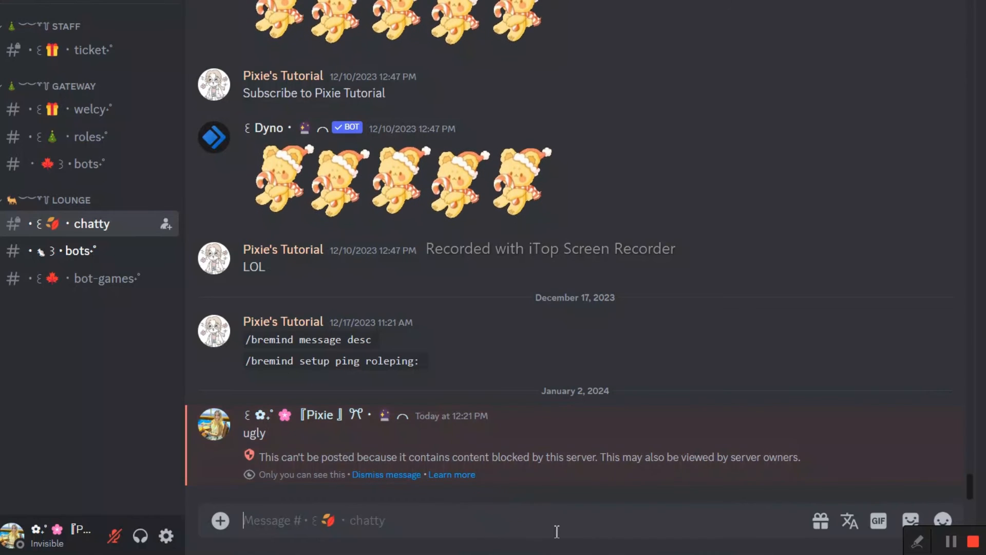
click(403, 474)
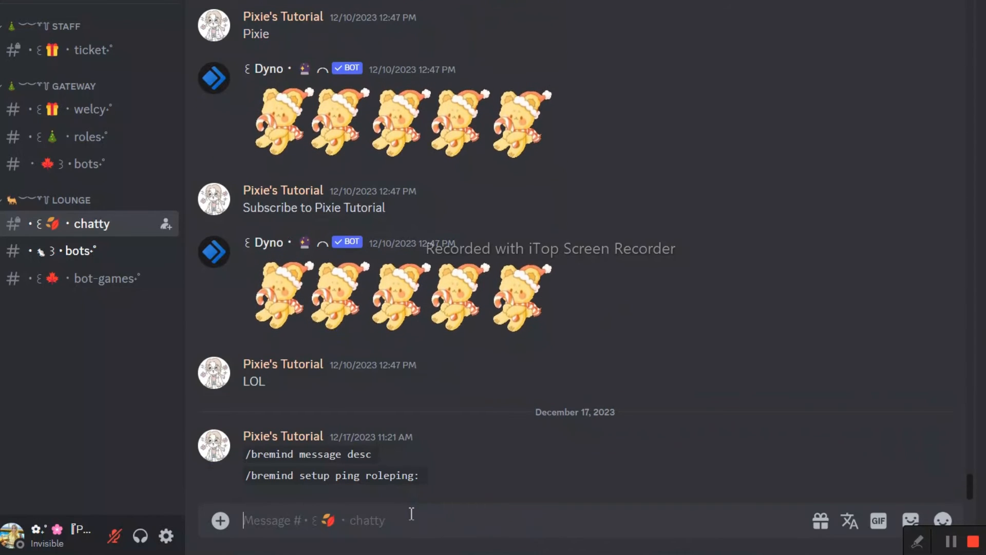
Test the wildcard word dumb by sending it in the chatty channel and acknowledge the resulting notice
text(dumb)
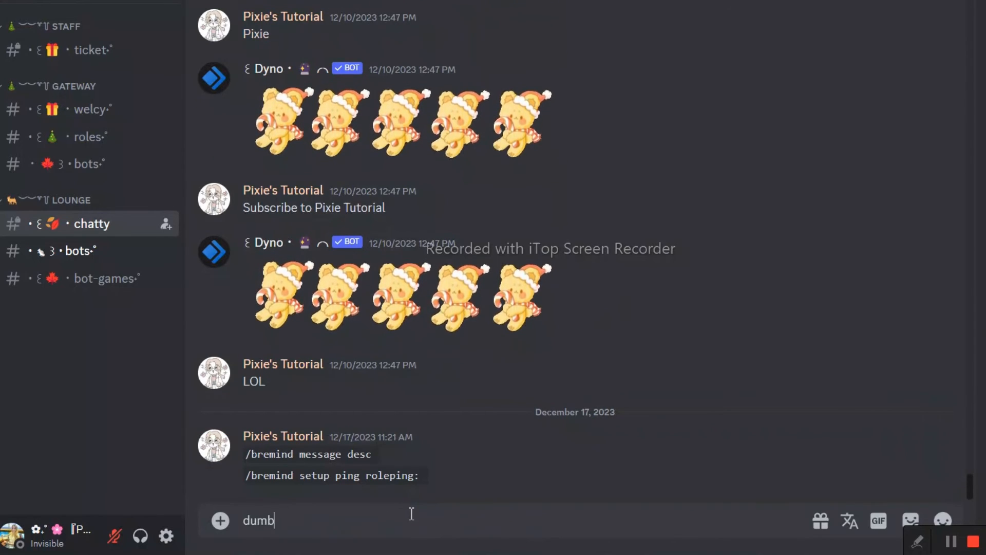
key(Return)
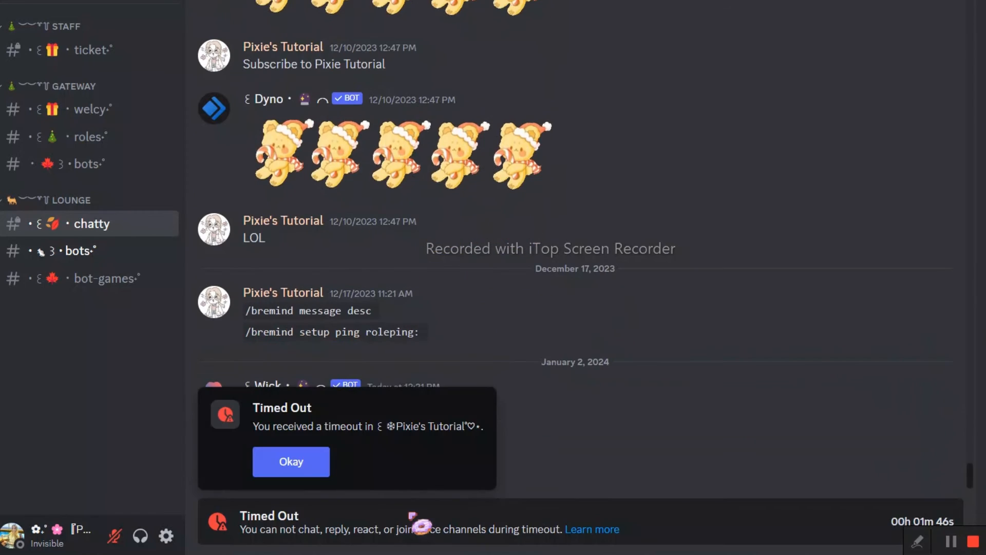
click(324, 470)
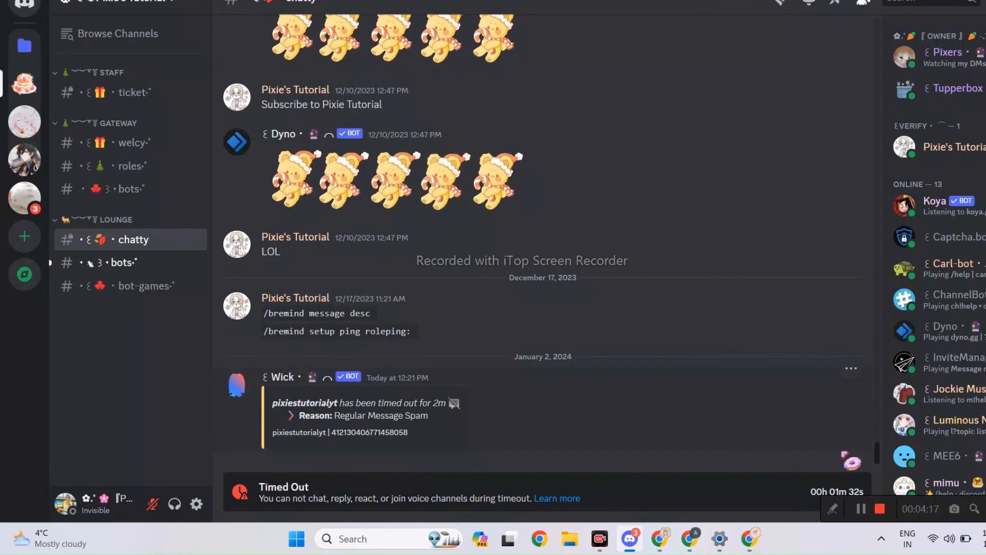
Open the server with 3 unread mentions and browse the earlier posts in its banner channel
click(25, 198)
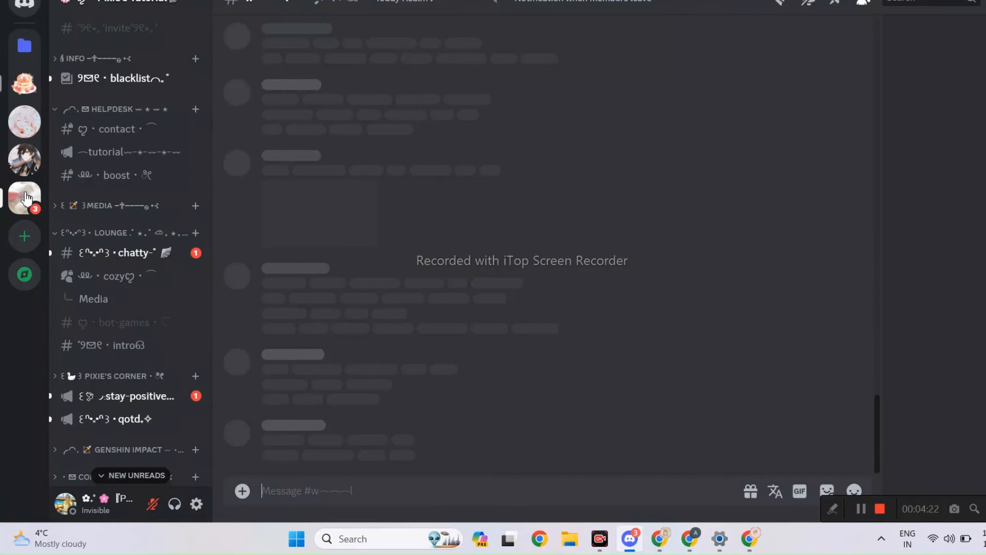
scroll(132, 211, down, 5)
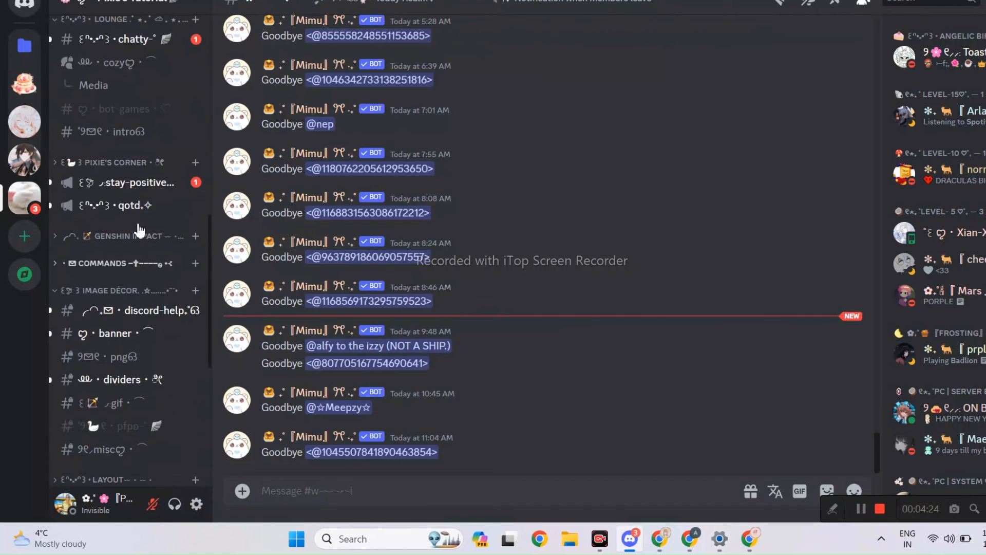
scroll(139, 230, down, 5)
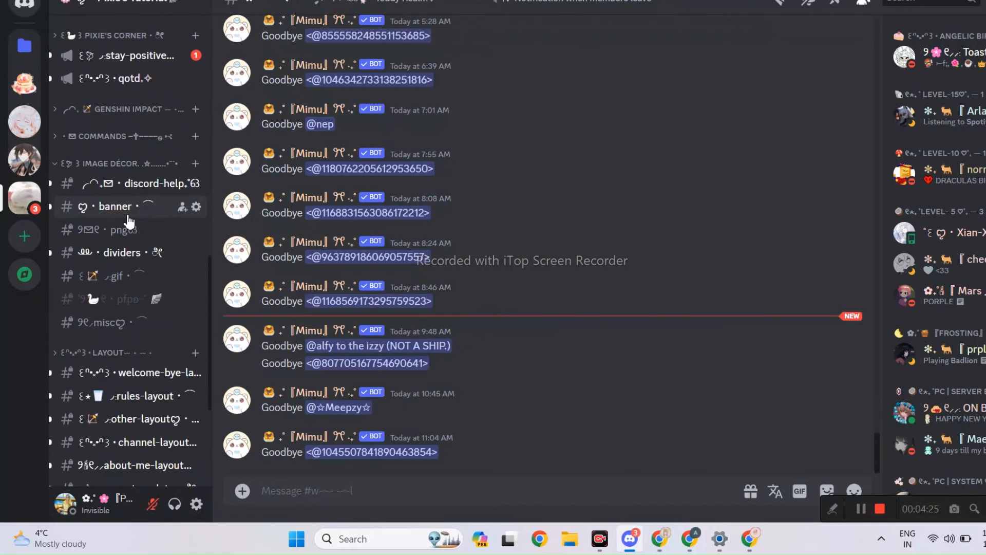
click(123, 208)
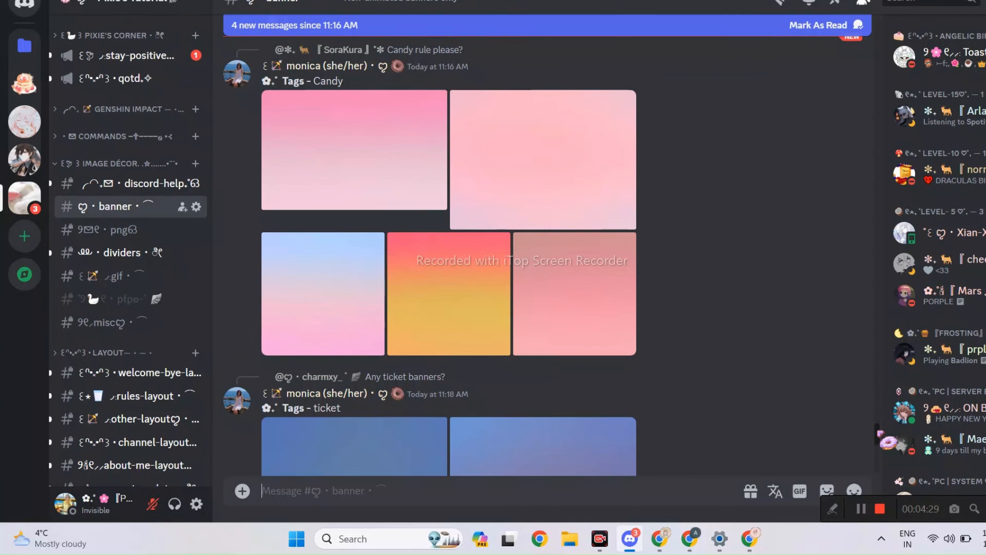
drag(879, 435, 888, 365)
scroll(797, 421, up, 8)
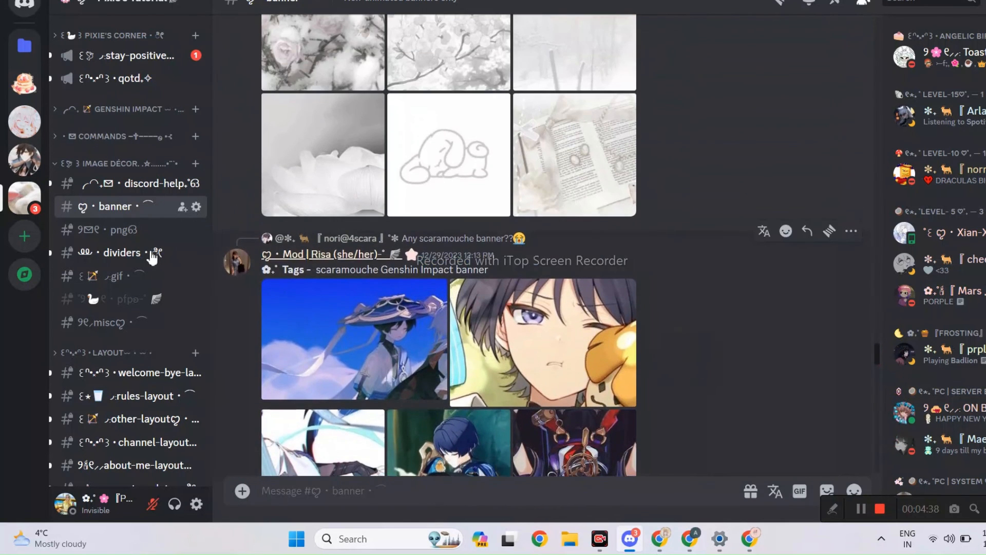
Open the dividers channel under Image Décor and look back through its older divider posts
click(137, 252)
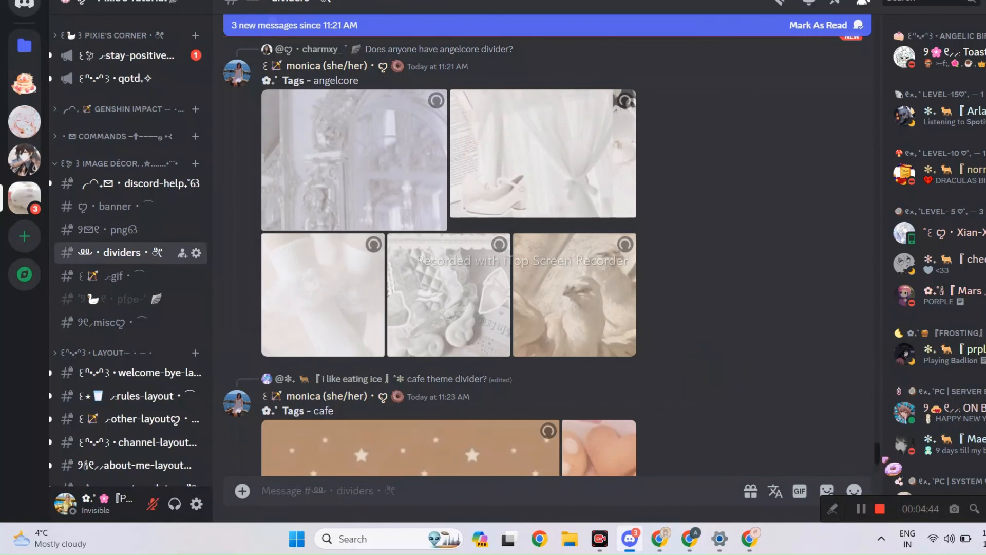
scroll(547, 246, down, 5)
scroll(548, 246, up, 15)
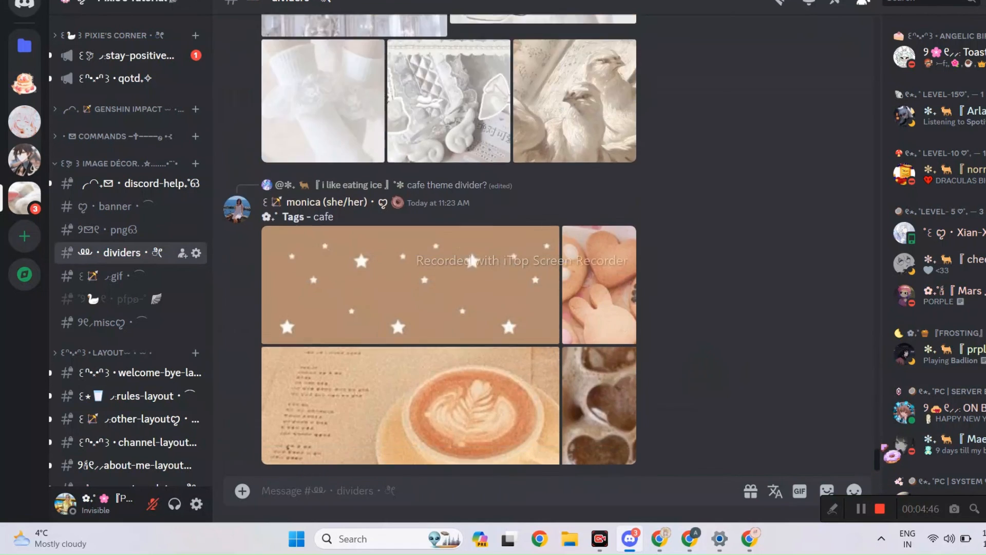
scroll(547, 246, up, 20)
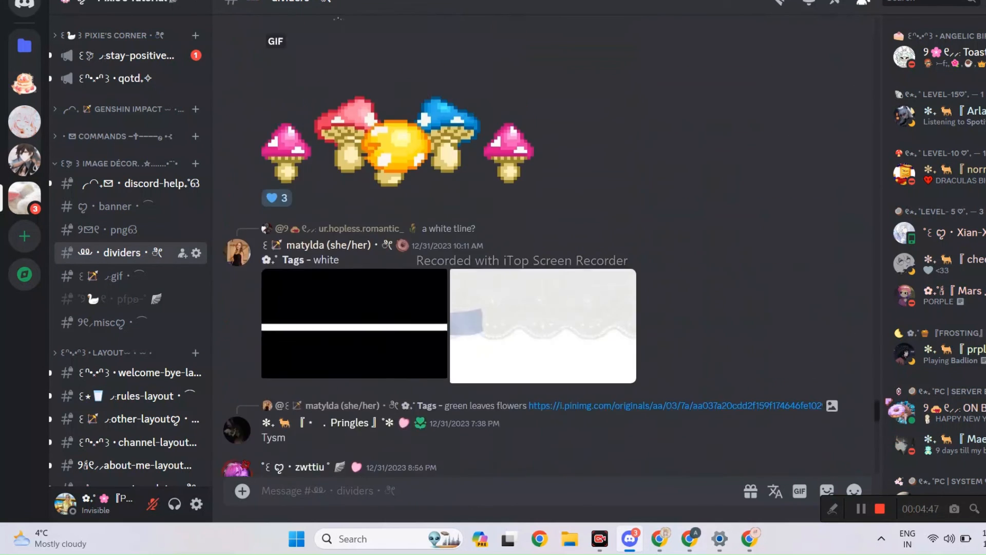
scroll(547, 247, up, 5)
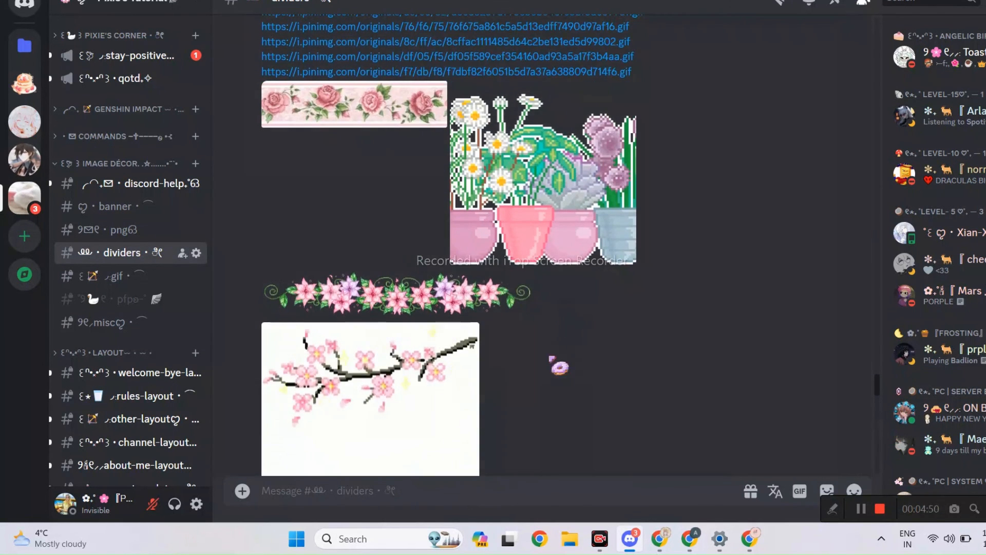
Open the welcome-bye-layout channel, browse its earlier layout posts and look over the remaining channels in the list
click(143, 374)
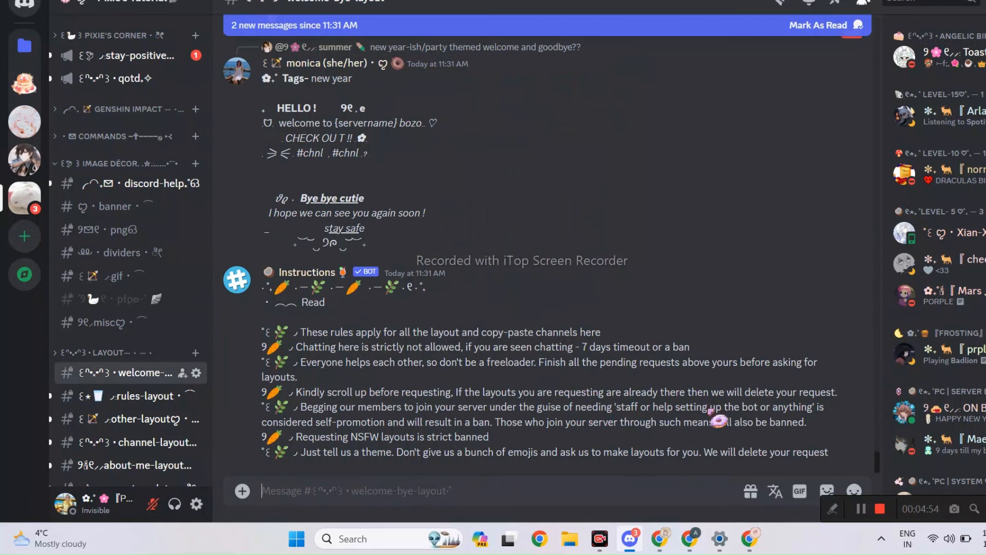
scroll(852, 452, up, 10)
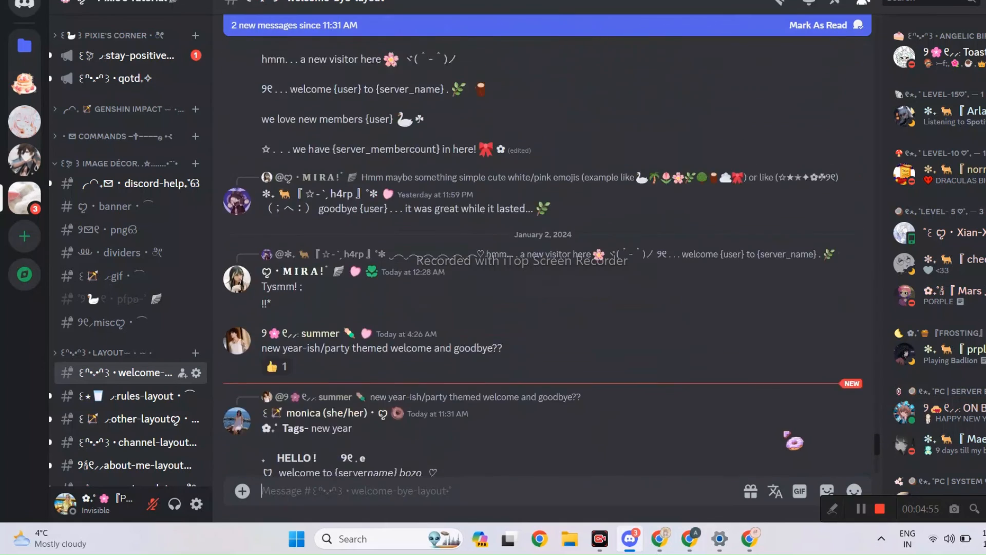
scroll(853, 452, up, 10)
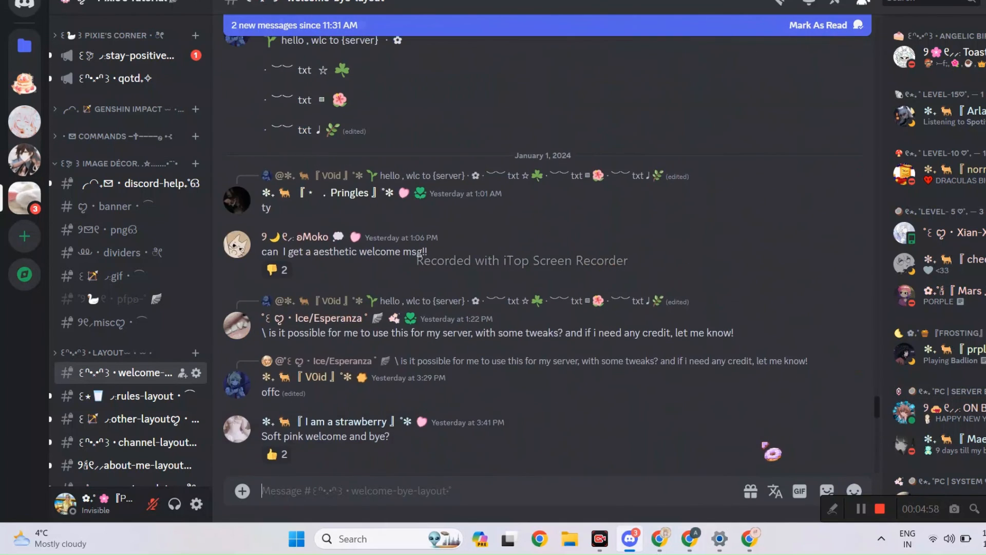
scroll(158, 349, down, 5)
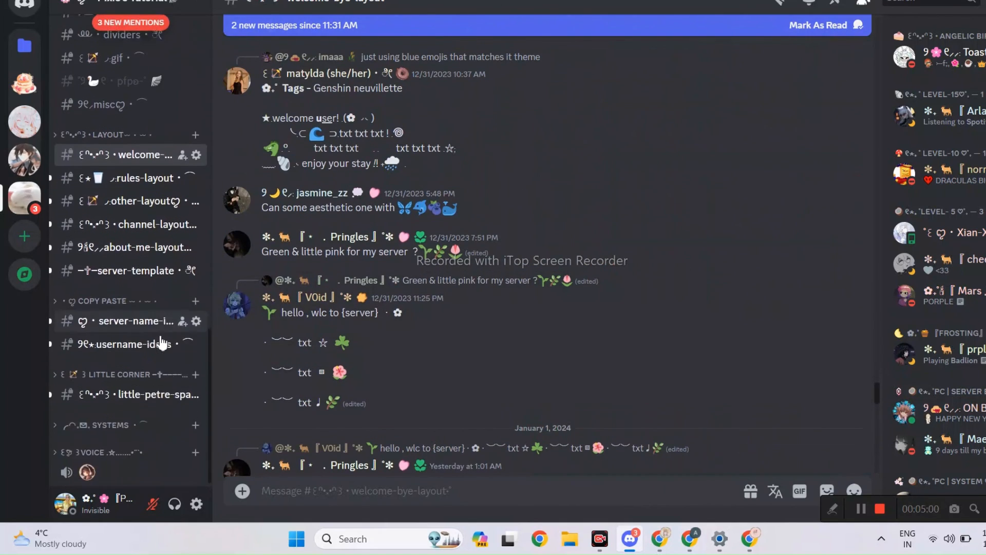